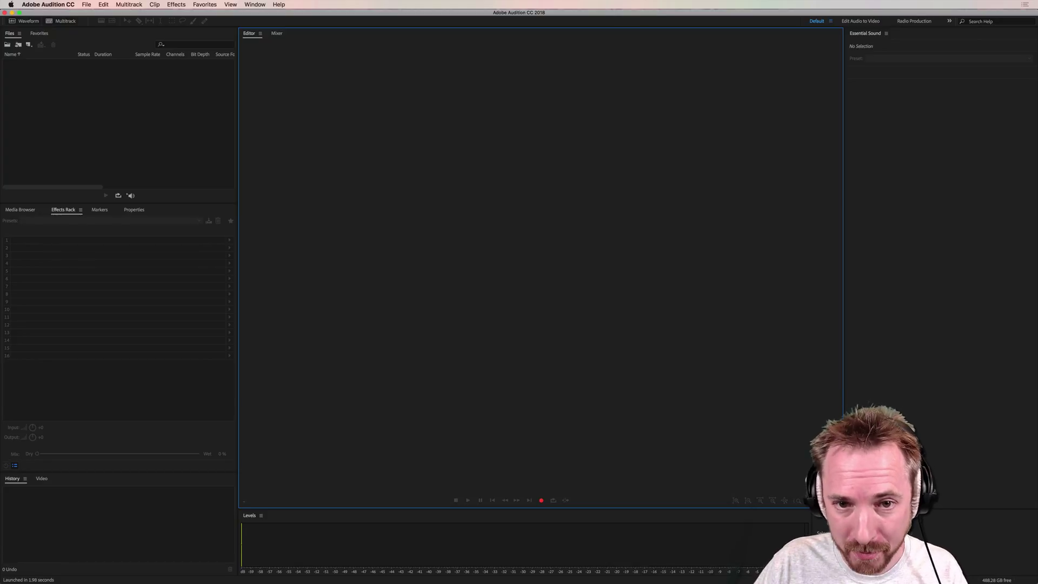
Step: Create the multitrack session '2018' from the MRC template with voice, music, SFX and Voice FX tracks
key("super+Tab")
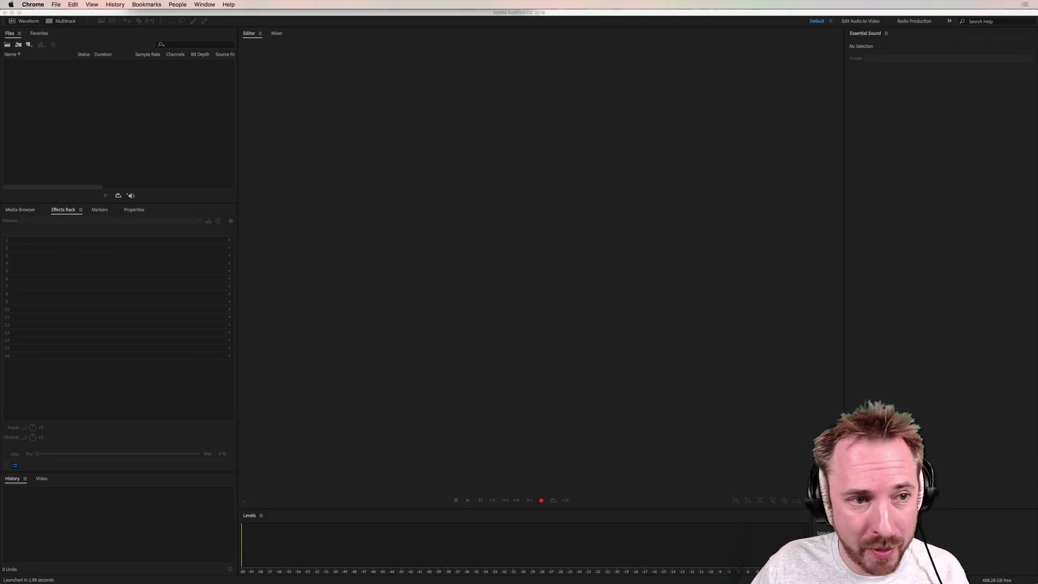
left_click(70, 25)
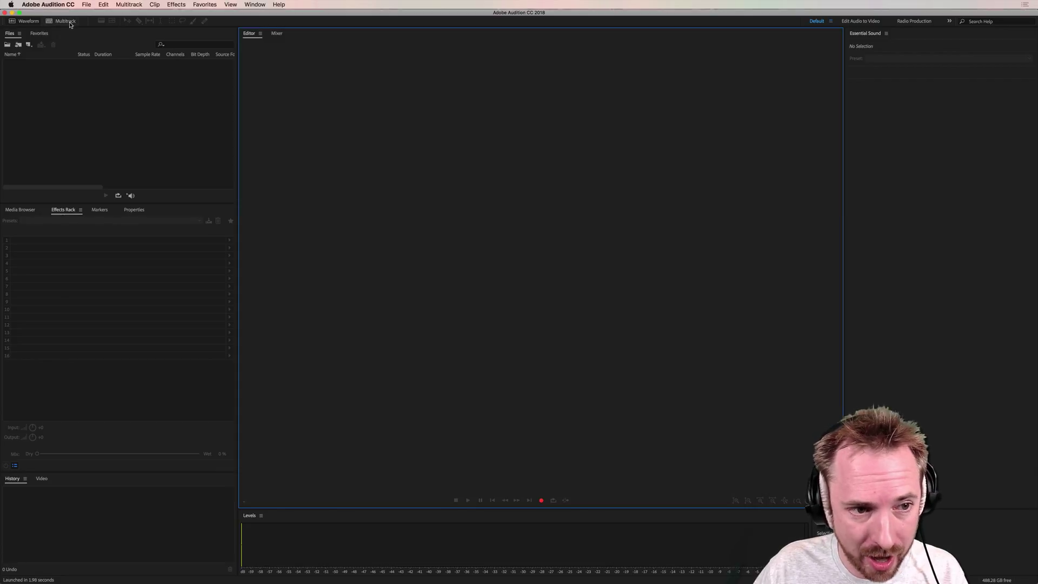
left_click(71, 24)
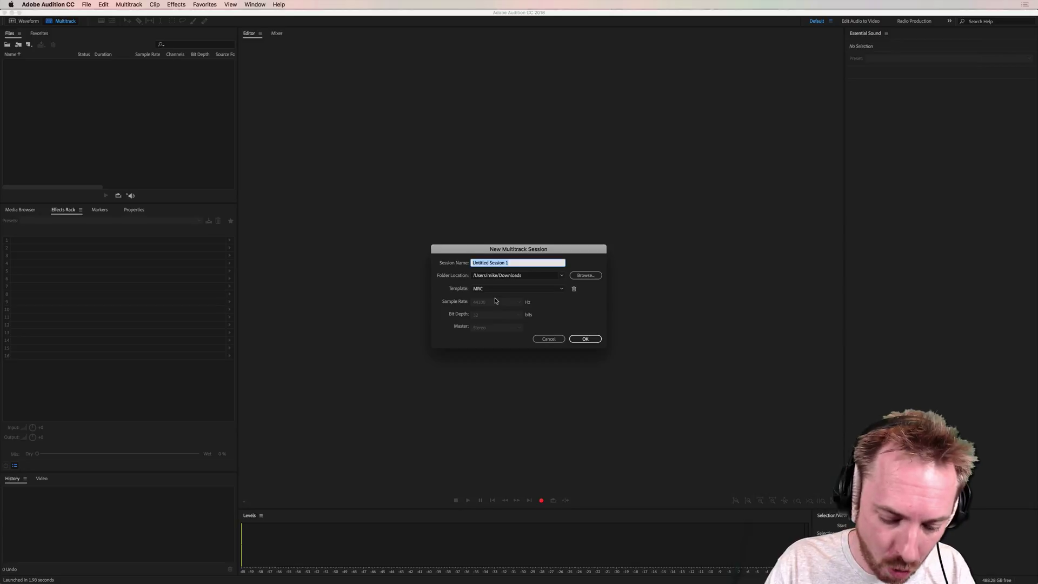
type("2018")
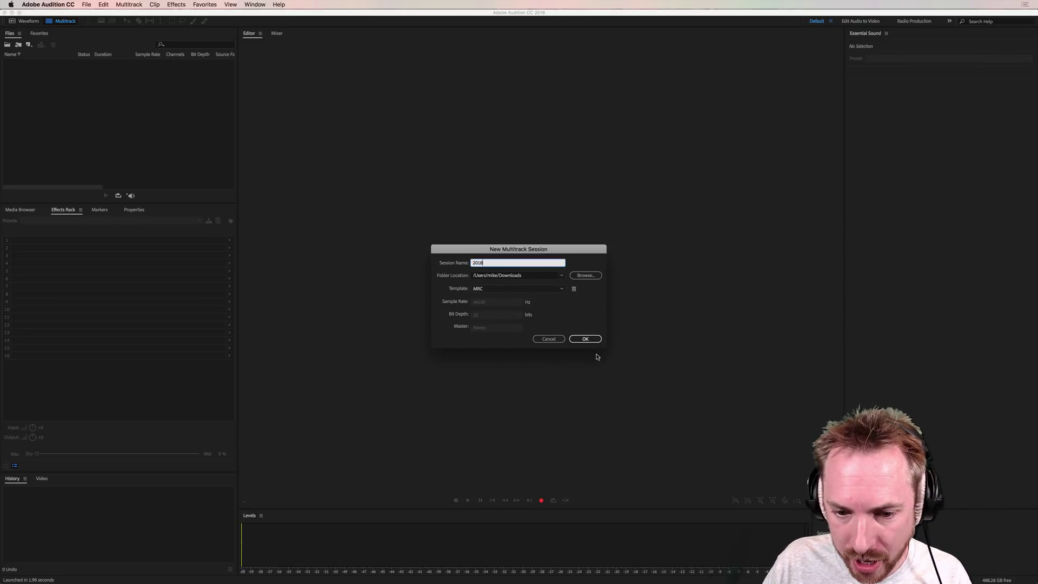
left_click(585, 339)
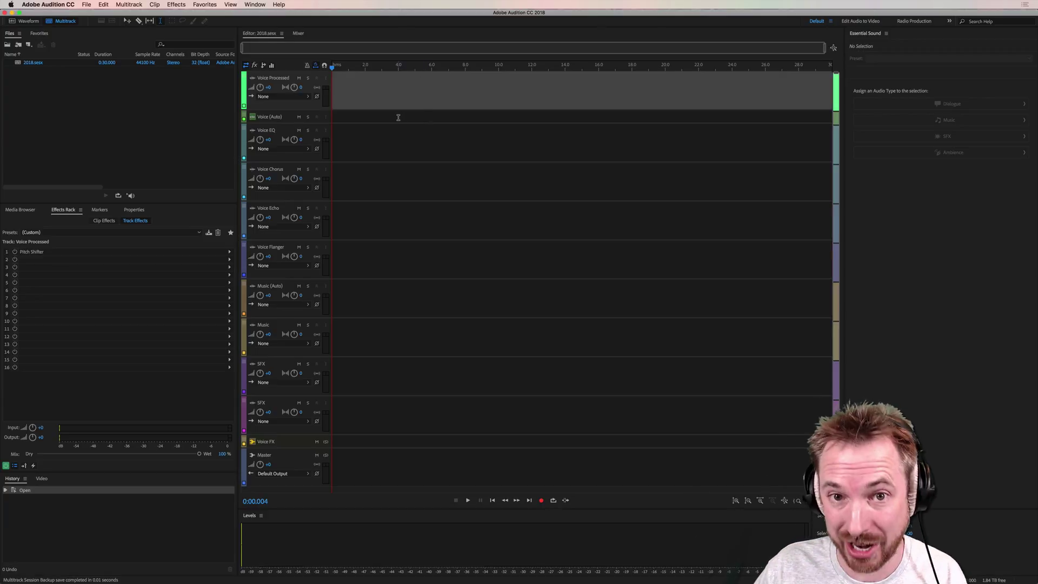
Step: Place the 000 Full Mix file from the Media Browser on the Music (Auto) track and preview it
left_click(24, 211)
left_click_drag(47, 247, 332, 304)
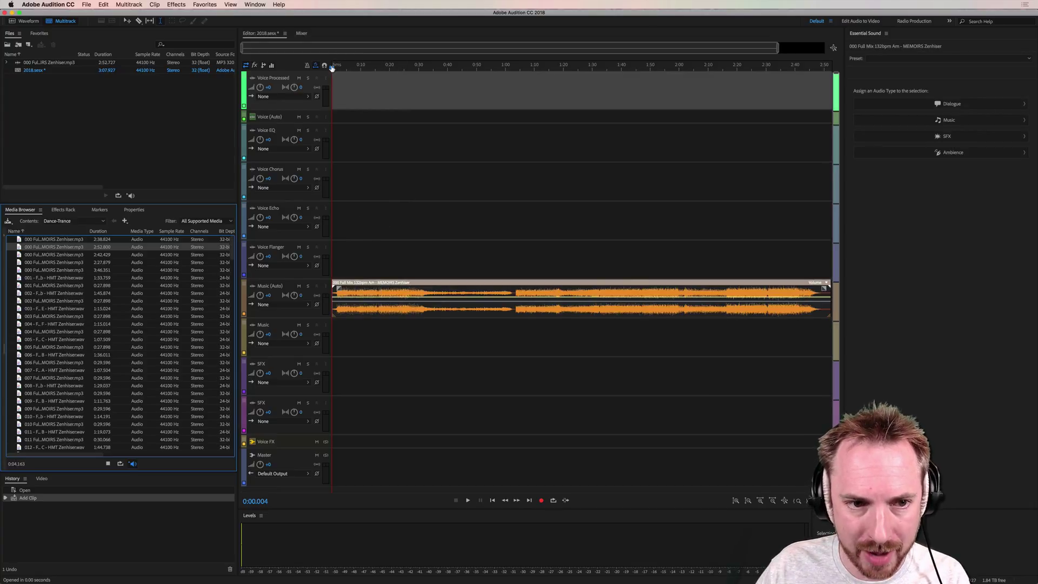
key("space")
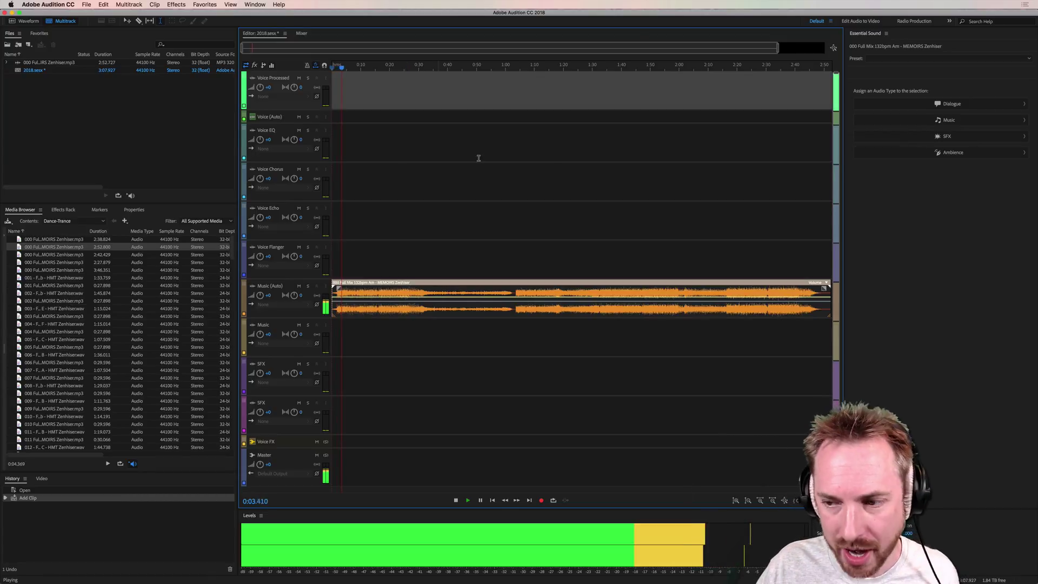
key("space")
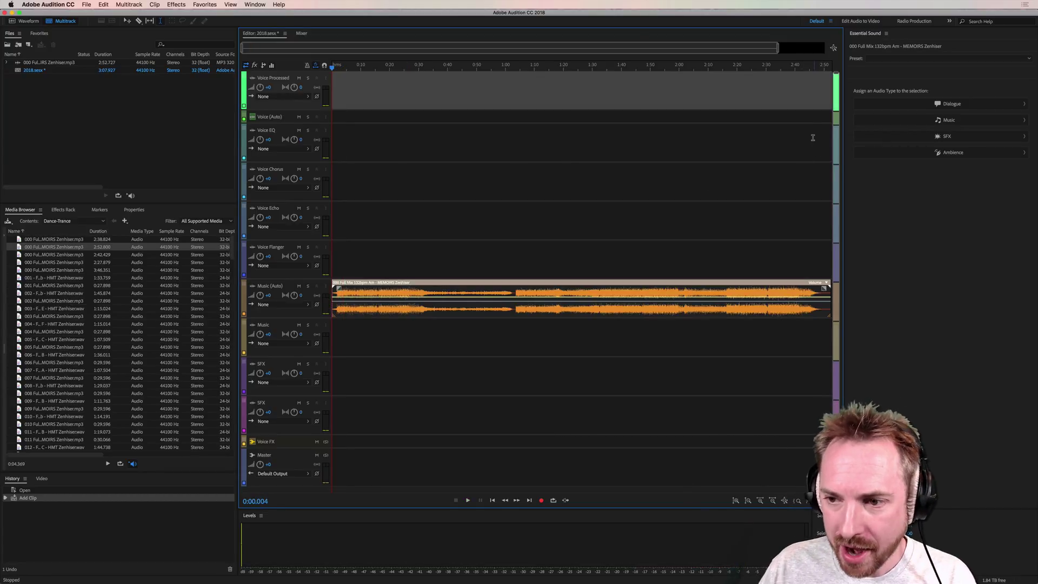
Step: Tag the music clip as Music in Essential Sound and enable Ducking
left_click(373, 306)
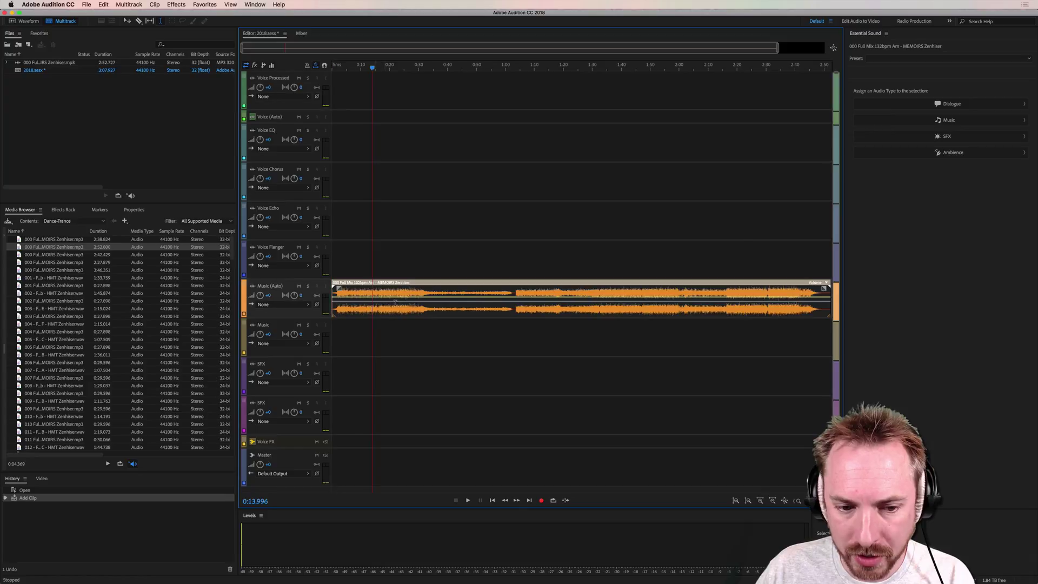
left_click(939, 121)
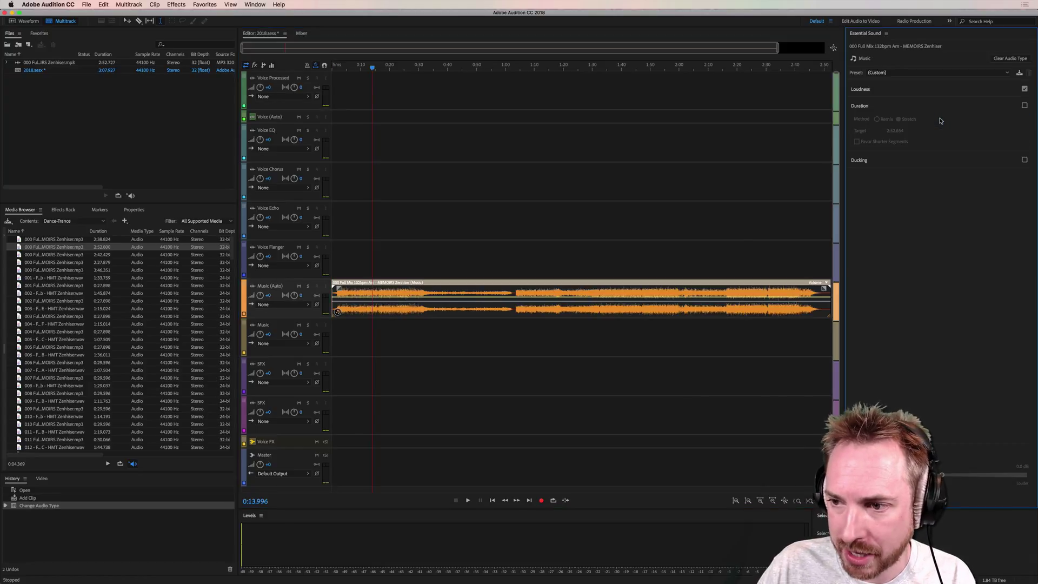
left_click(1024, 159)
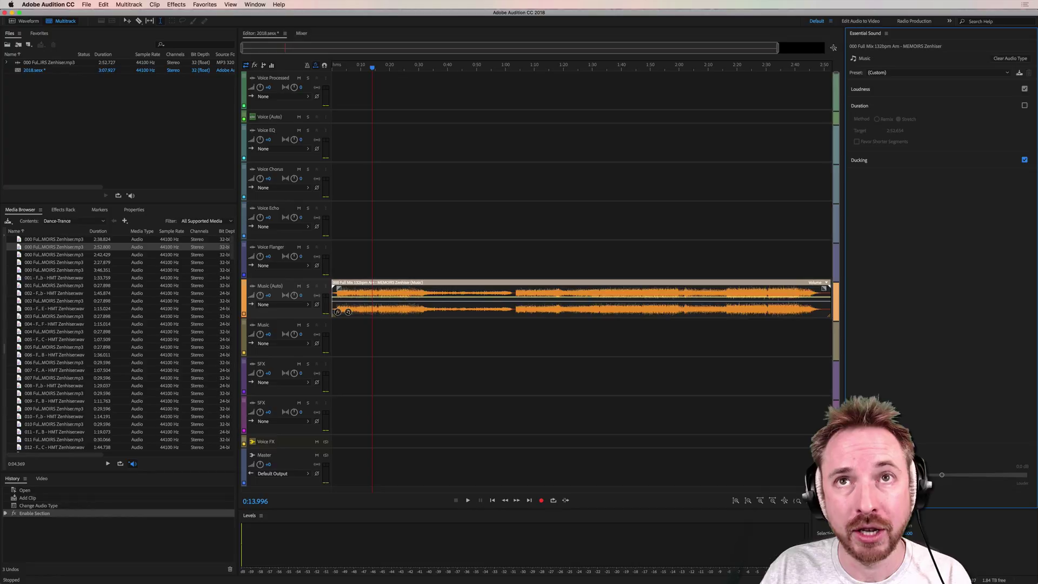
key("super+Tab")
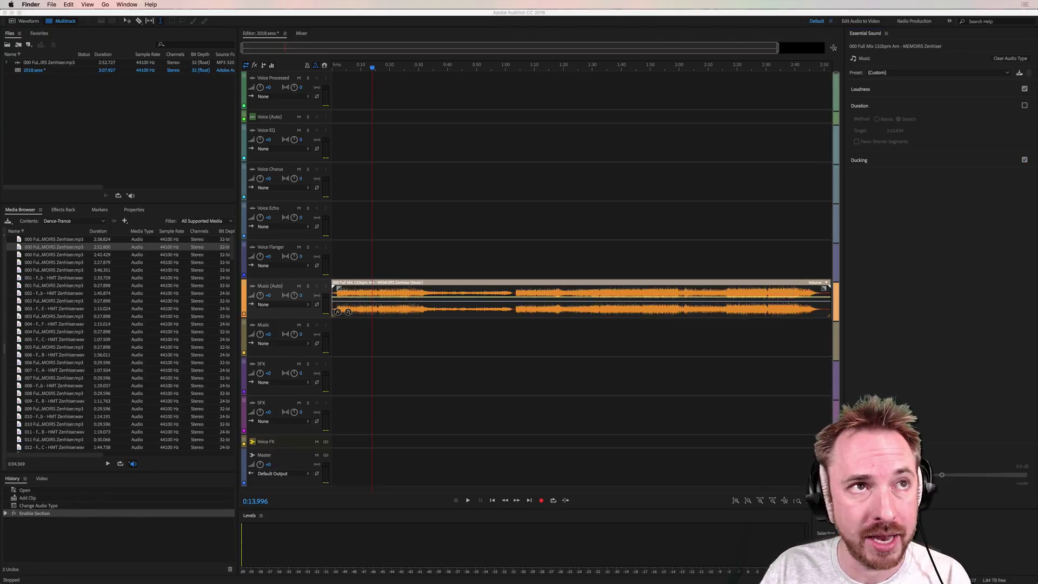
Step: Import 219370 and 220409, move 220409 later, delete a stretch of 219370 and shift it earlier
left_click_drag(351, 71, 352, 147)
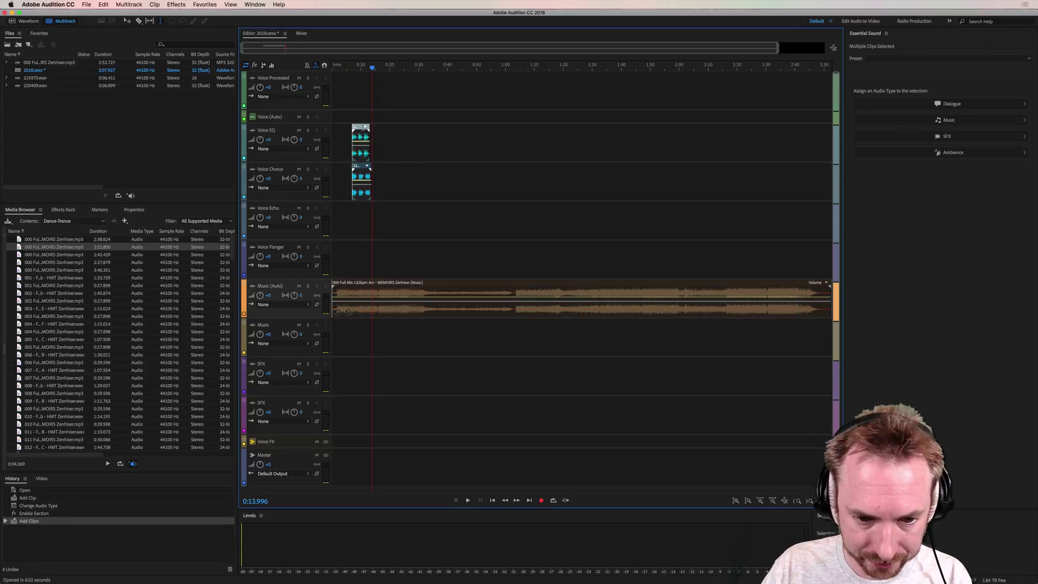
scroll(338, 70, "up", 10)
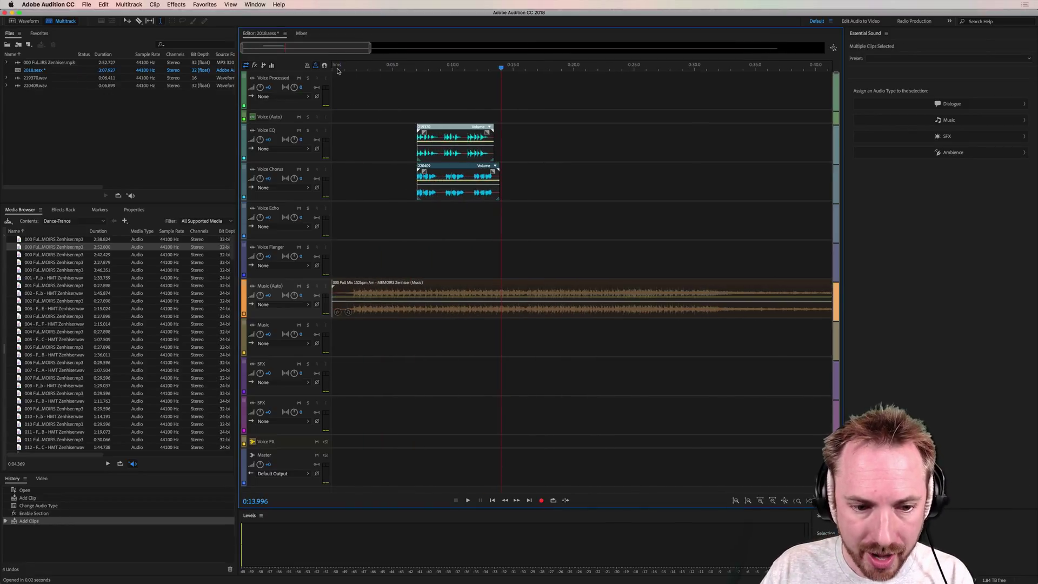
left_click(559, 184)
left_click_drag(661, 189, 807, 162)
key("Delete")
left_click(657, 180)
left_click(416, 182)
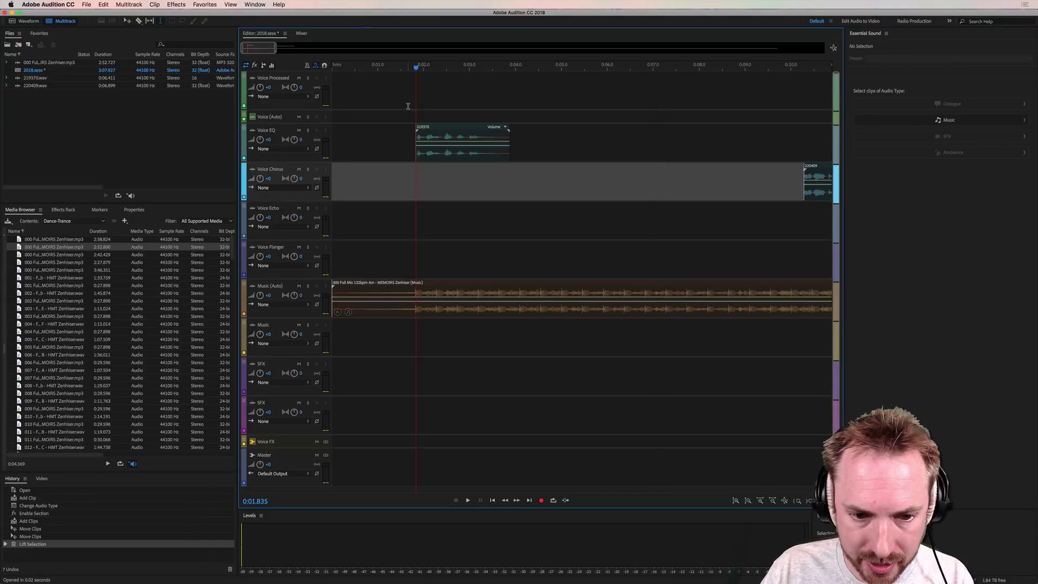
scroll(412, 69, "up", 5)
left_click_drag(448, 144, 439, 144)
Step: Move the Voice EQ track below Voice Echo and Voice Flanger, then preview the voice over the music
left_click_drag(255, 133, 327, 236)
left_click_drag(253, 211, 273, 276)
scroll(282, 274, "up", 3)
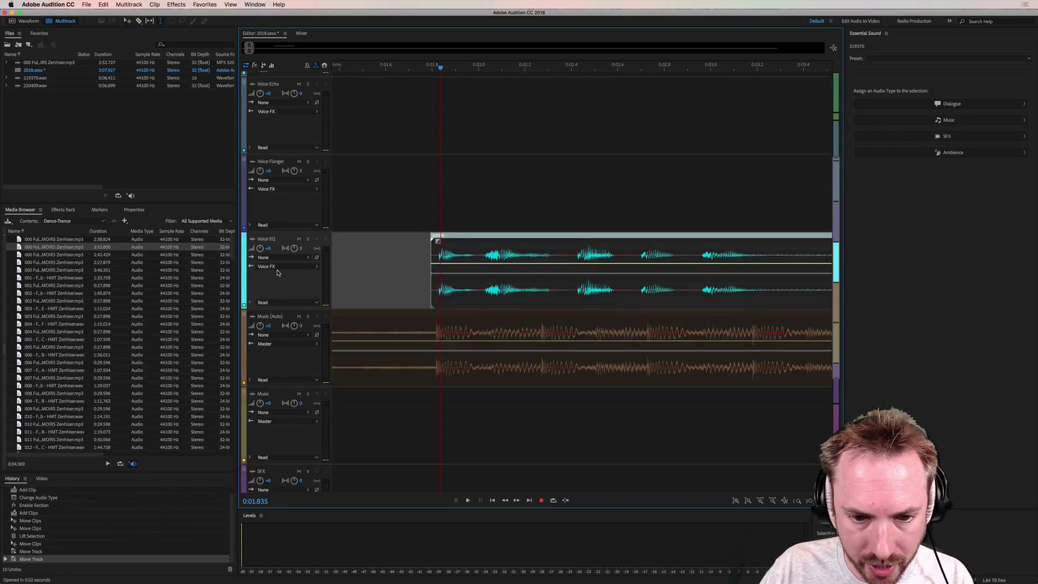
scroll(417, 266, "down", 5)
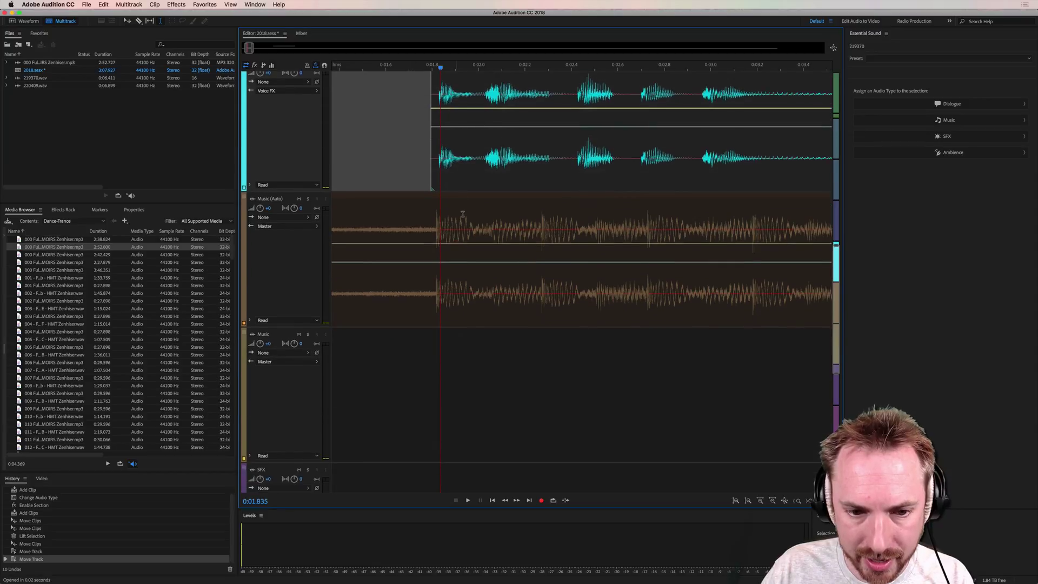
left_click_drag(458, 176, 454, 173)
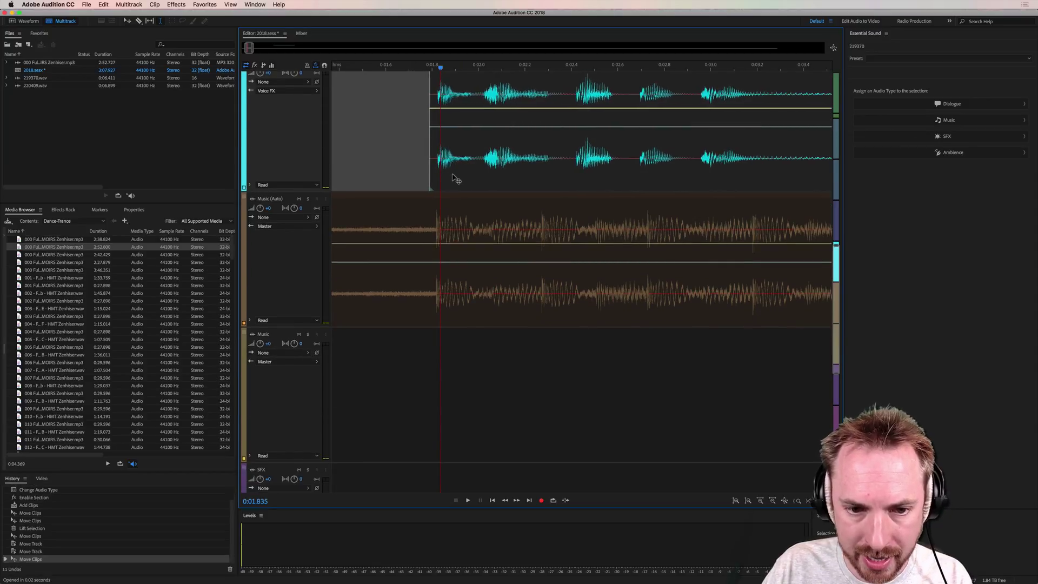
left_click(359, 157)
scroll(406, 70, "down", 3)
scroll(407, 70, "down", 3)
key("space")
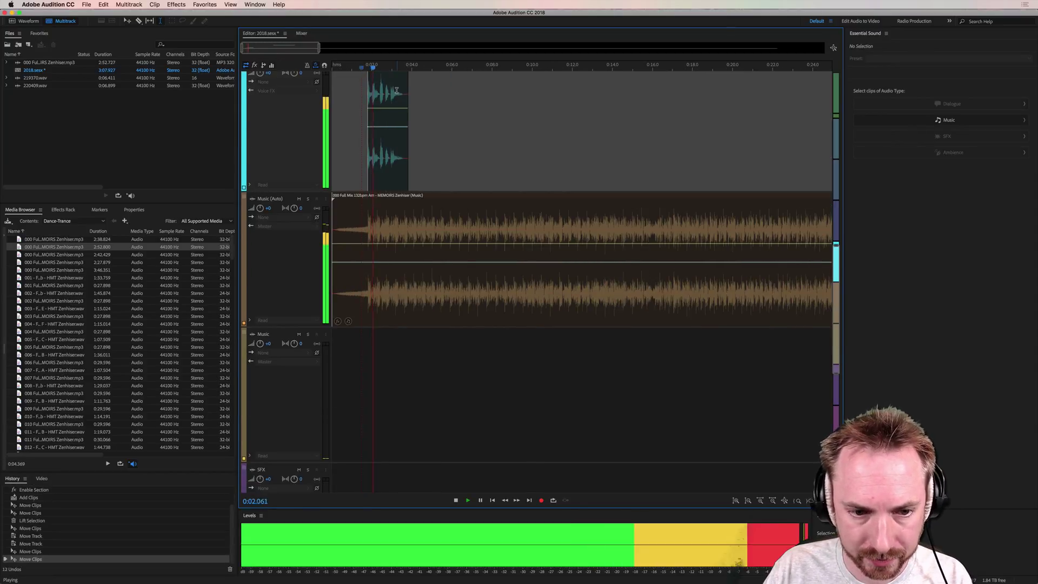
key("space")
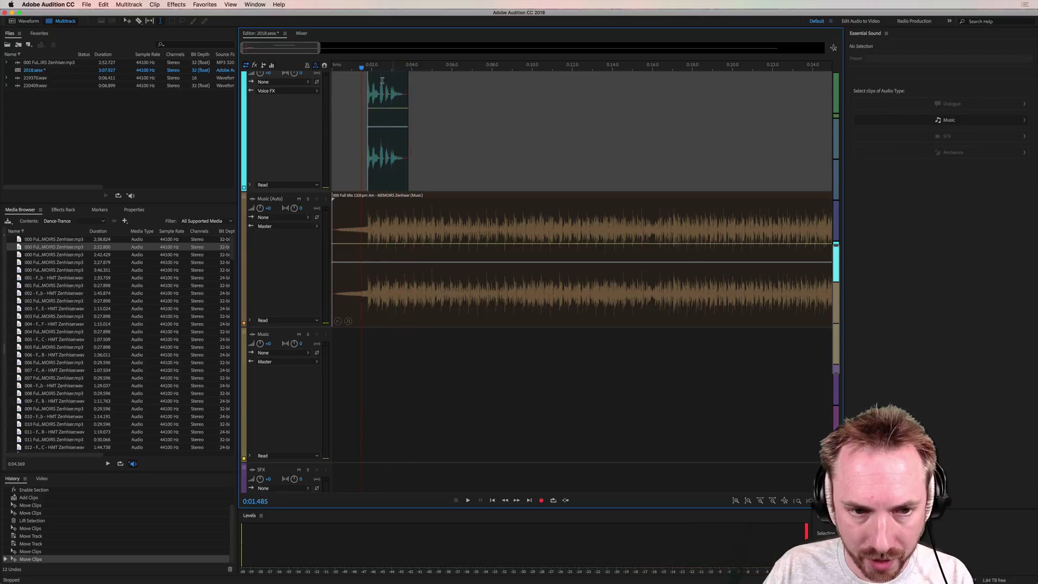
scroll(349, 71, "up", 3)
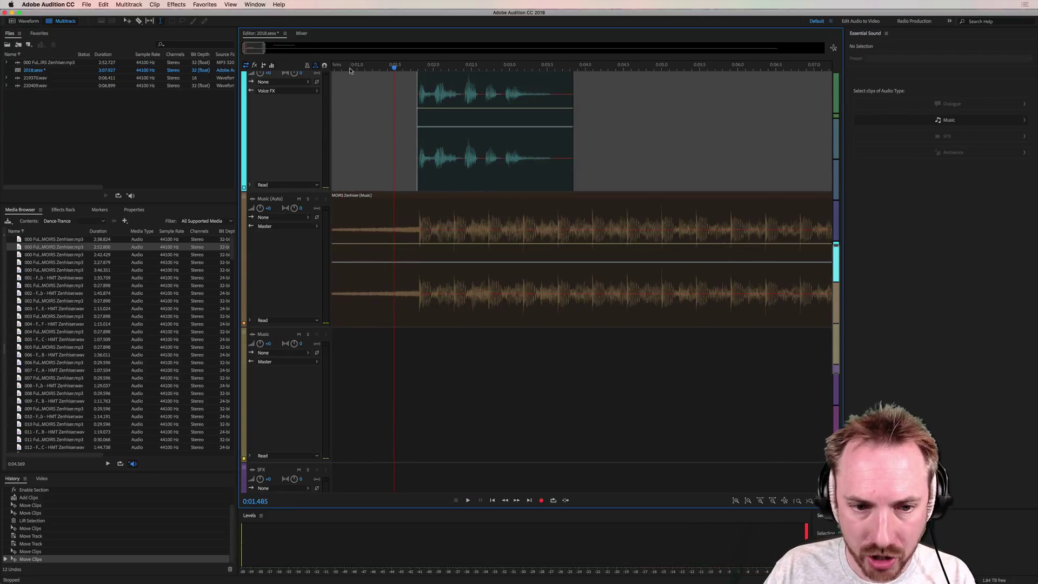
left_click(435, 154)
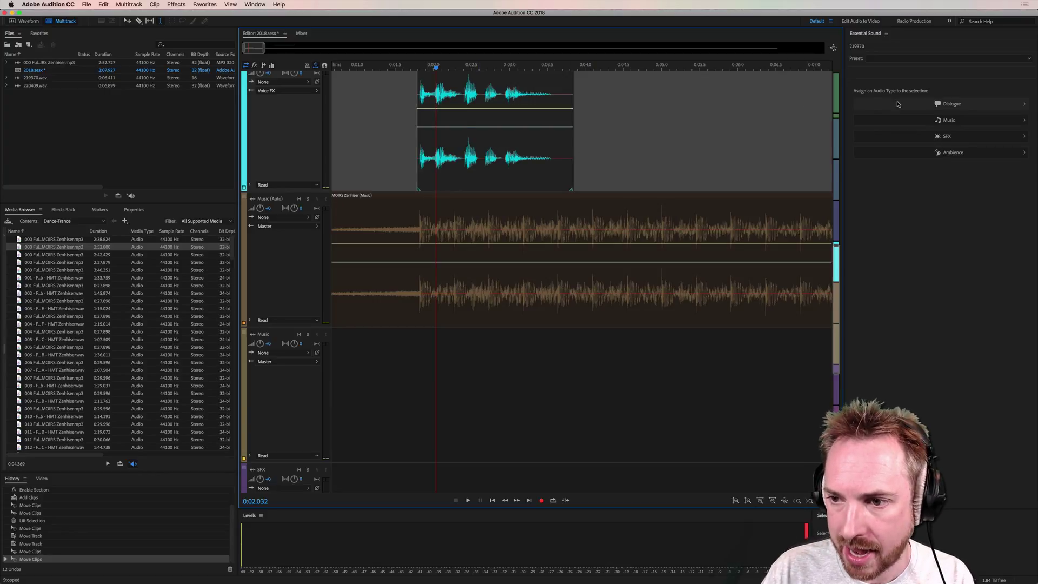
Step: Tag the voice clip as Dialogue and select the music clip to view its ducking
left_click(944, 106)
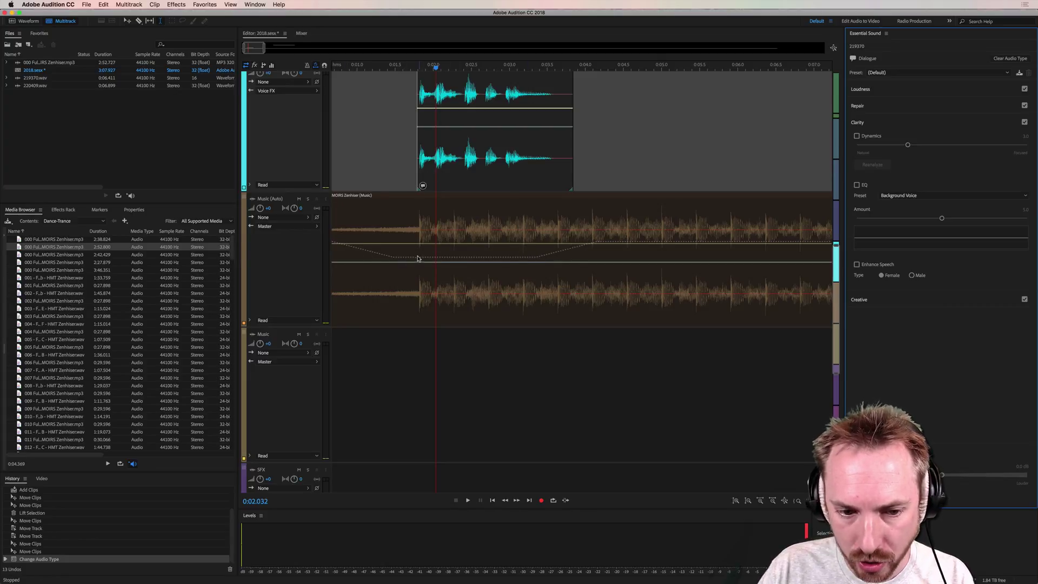
left_click(417, 258)
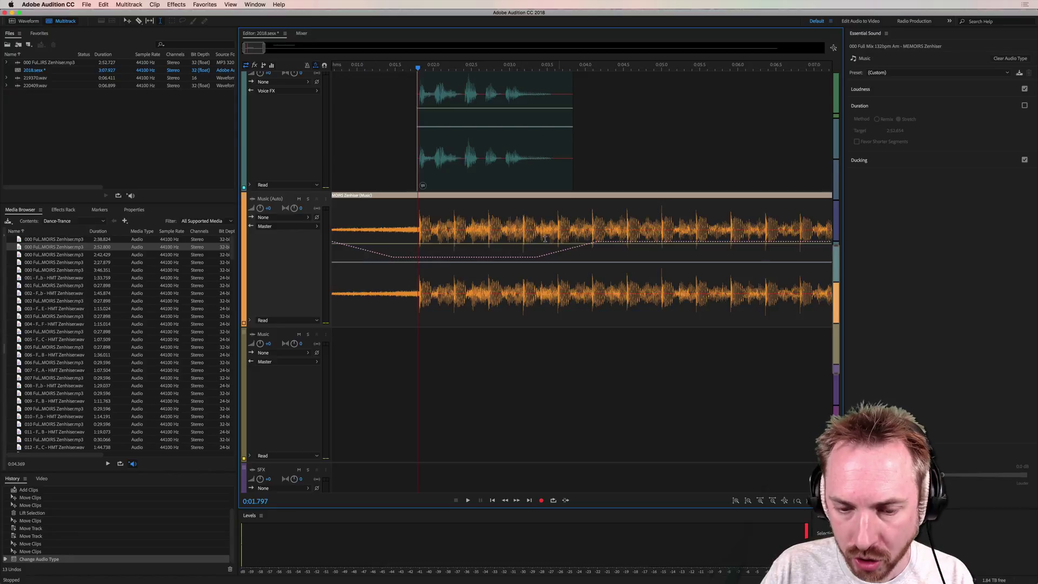
scroll(525, 237, "left", 3)
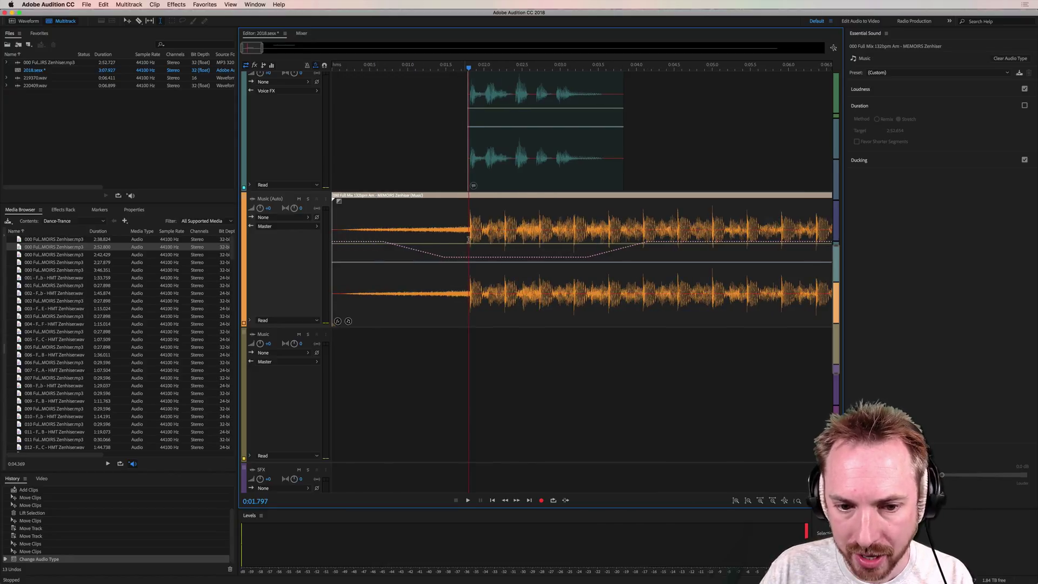
Step: Slide the voice clip later and back earlier, checking the music's -18 dB ducking envelope each time
left_click_drag(484, 172, 659, 172)
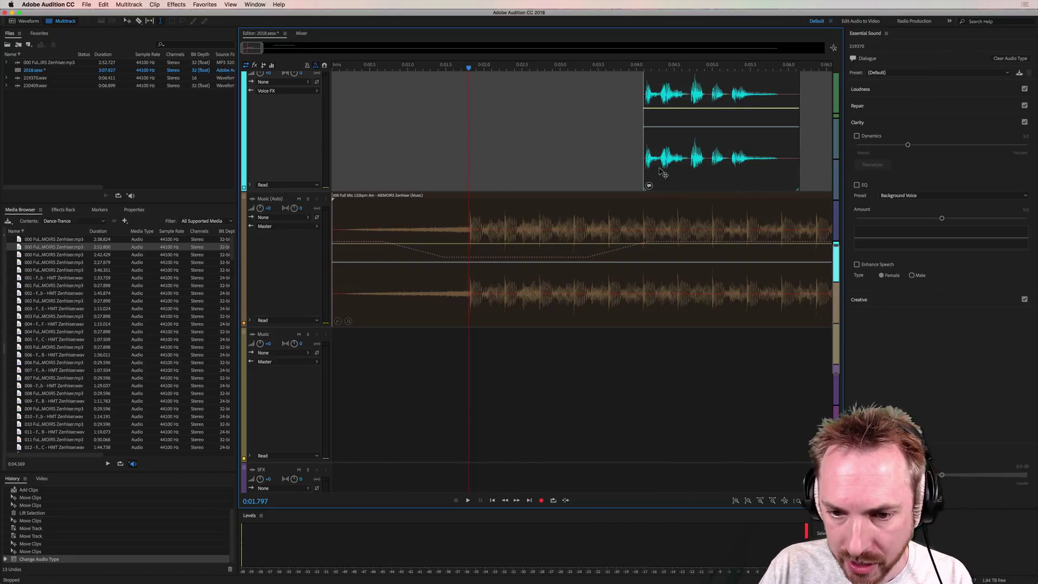
left_click(721, 258)
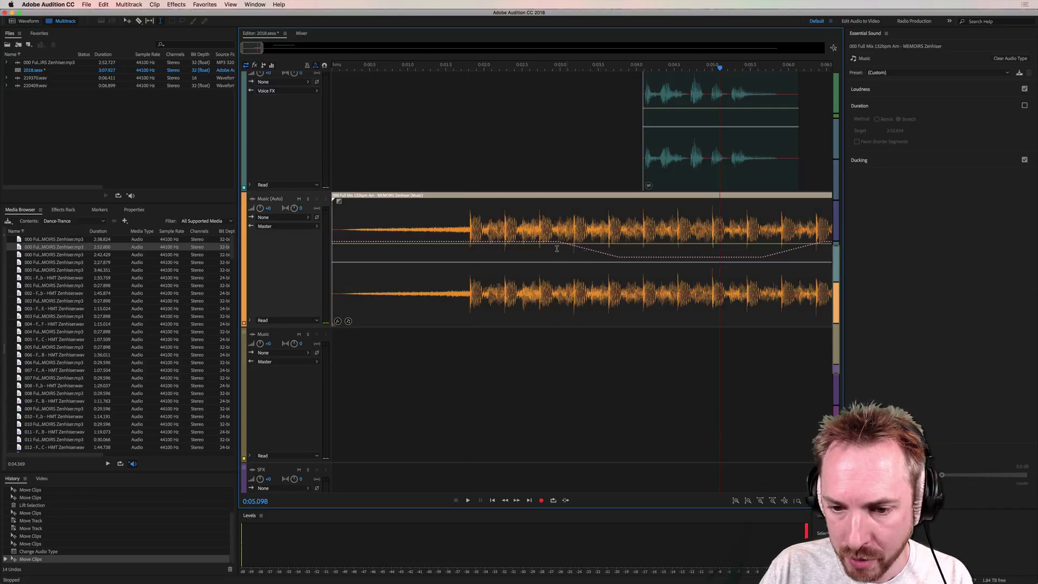
left_click_drag(701, 183, 479, 179)
left_click(542, 197)
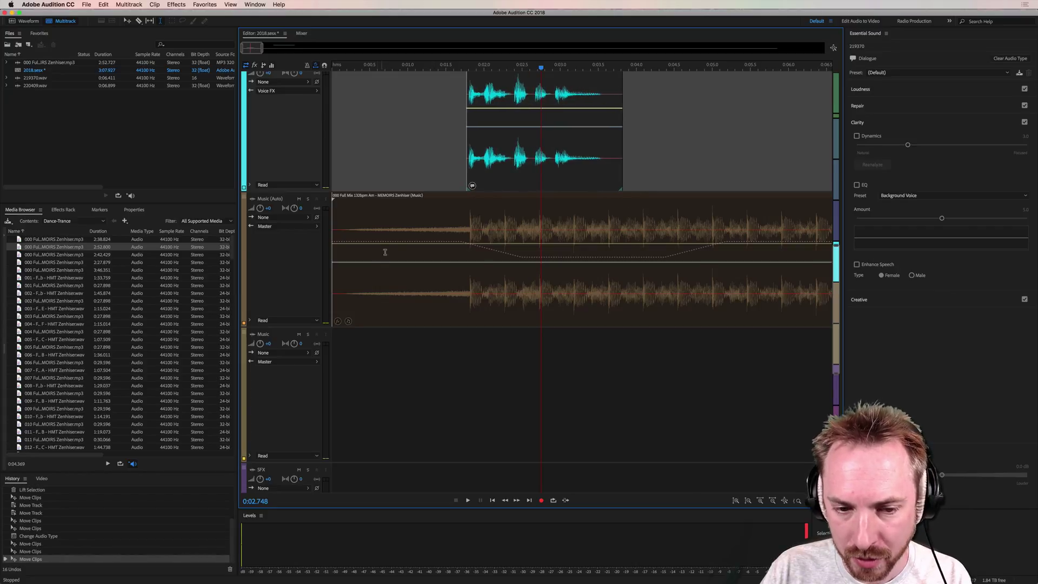
left_click(469, 229)
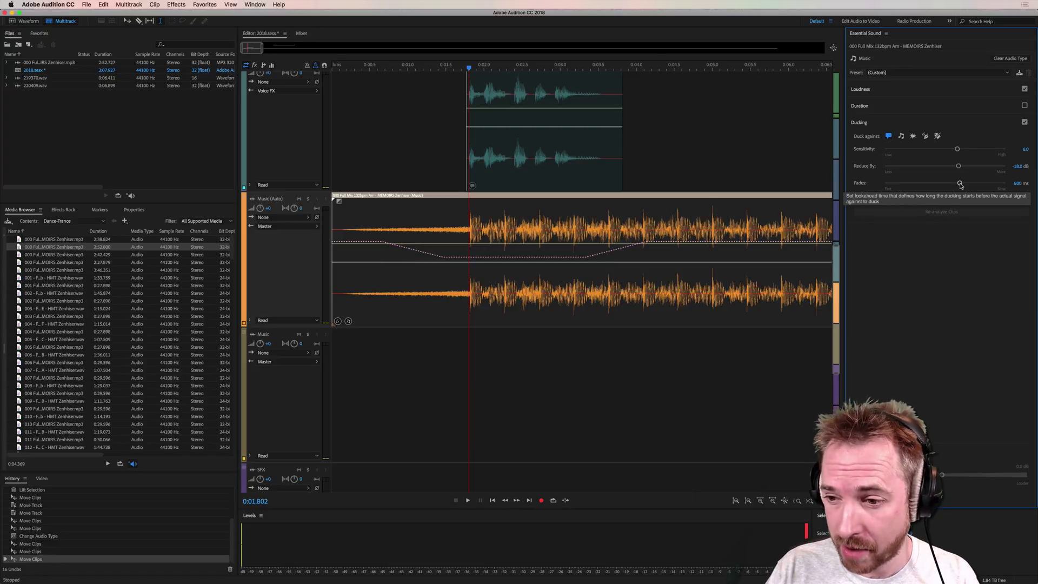
Step: Shorten the music ducking fades to 50 ms and preview the mix
left_click_drag(960, 184, 884, 185)
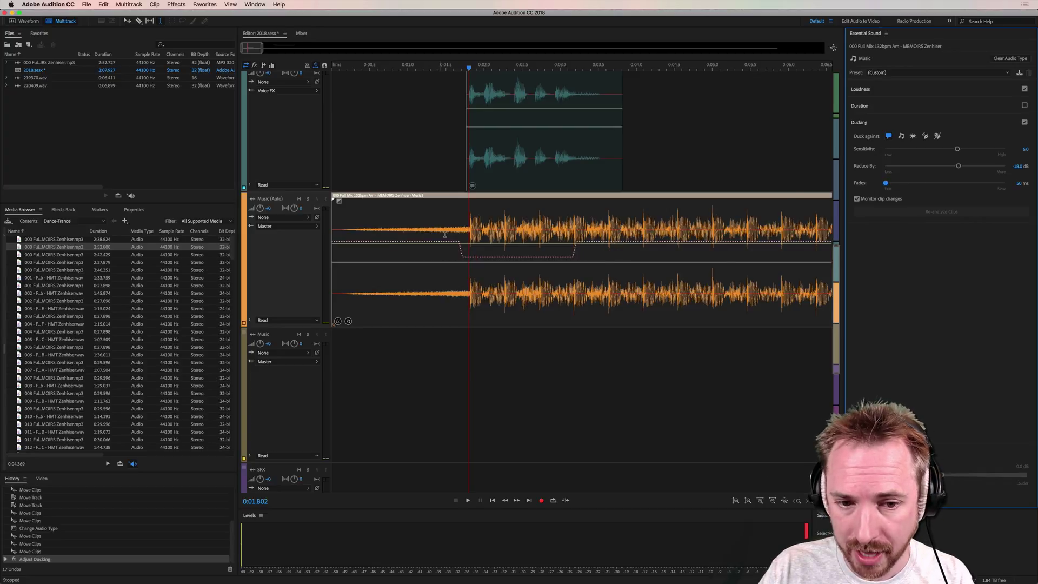
left_click(355, 128)
key("space")
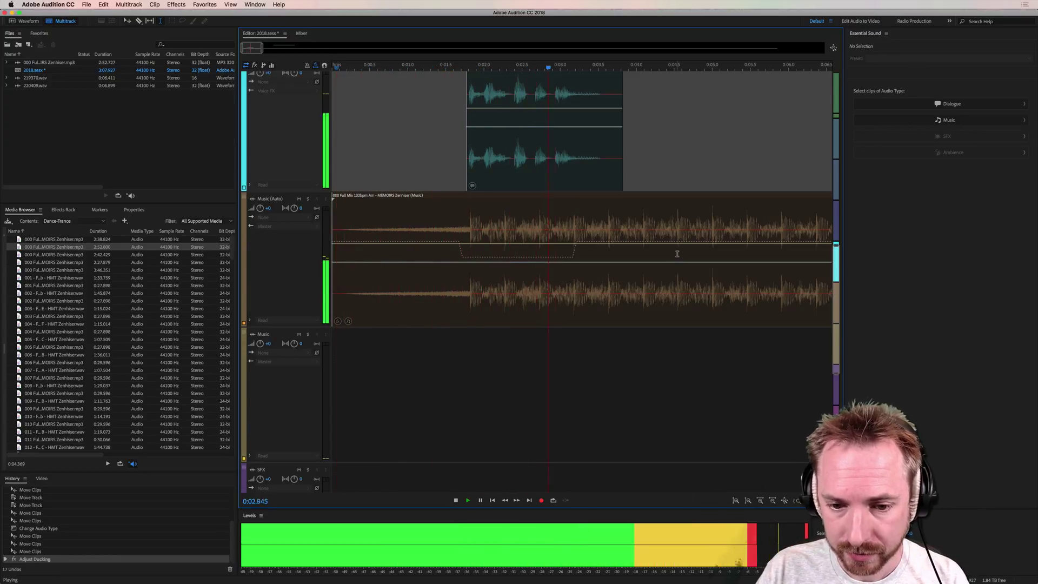
key("space")
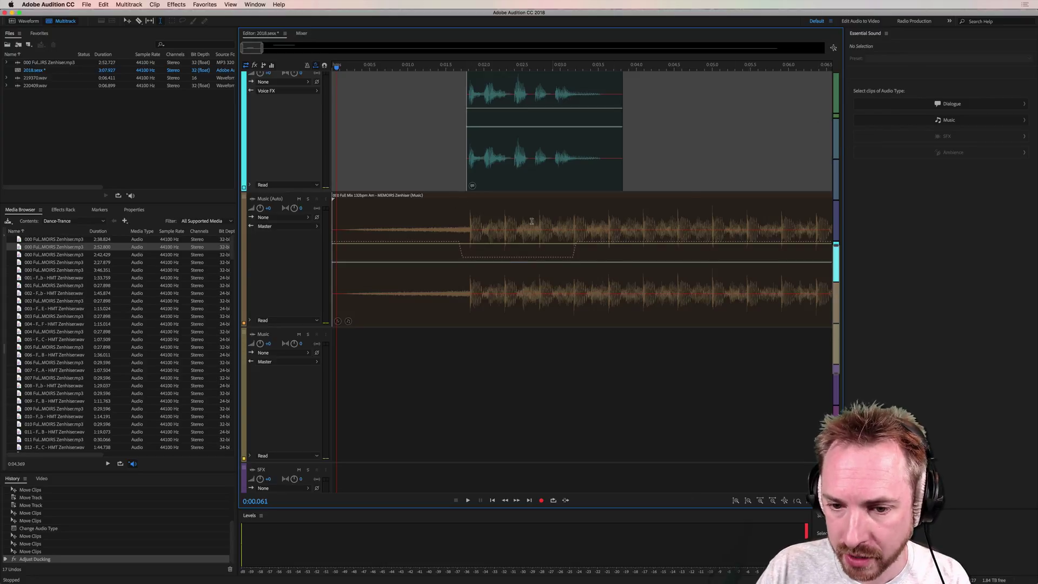
Step: Lighten the ducking reduction to -3.5 dB and preview the shallower dip
left_click(454, 228)
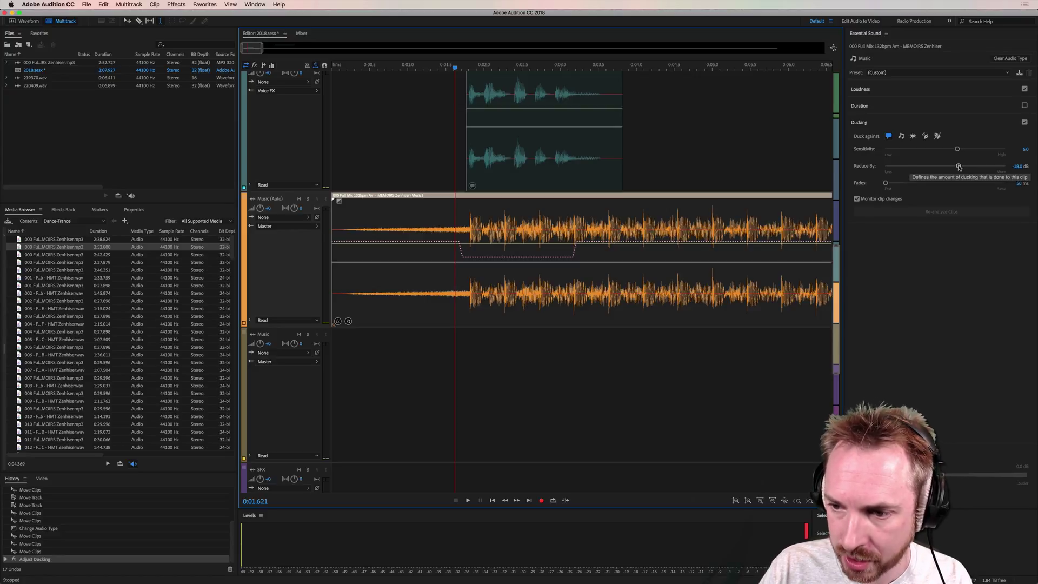
left_click_drag(959, 167, 917, 167)
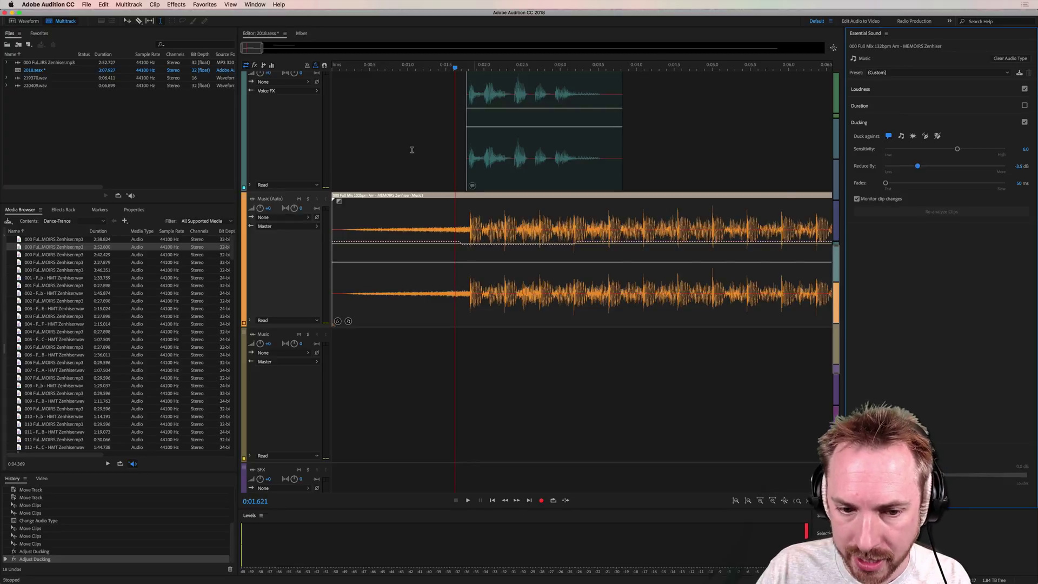
left_click(336, 126)
key("space")
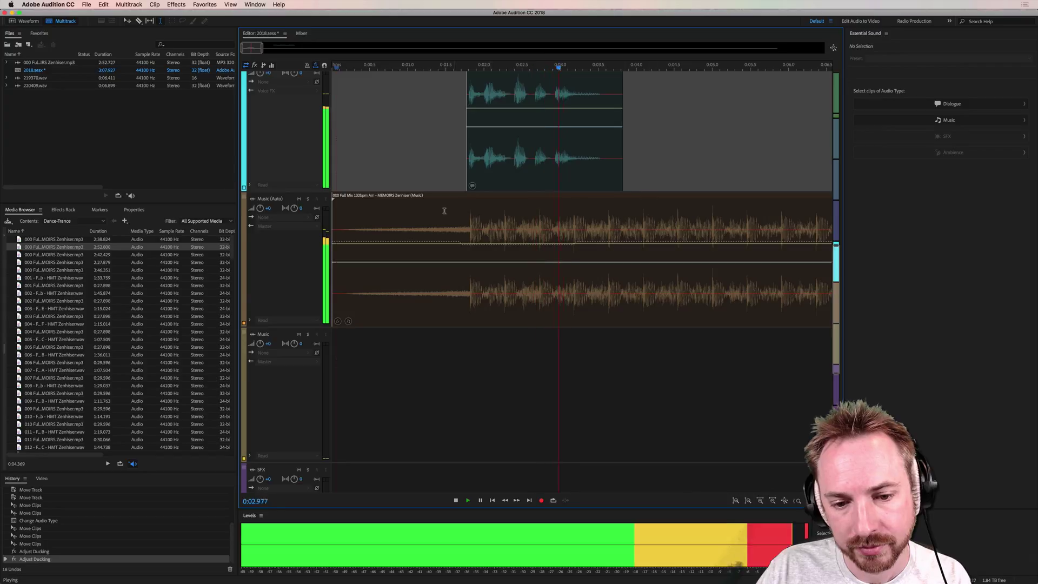
left_click(431, 219)
key("space")
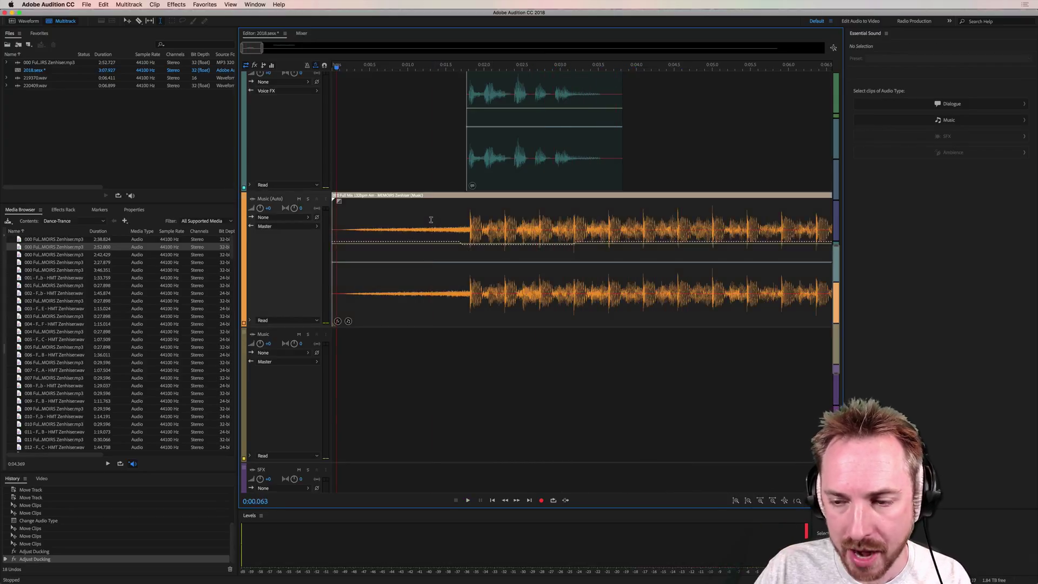
left_click(431, 219)
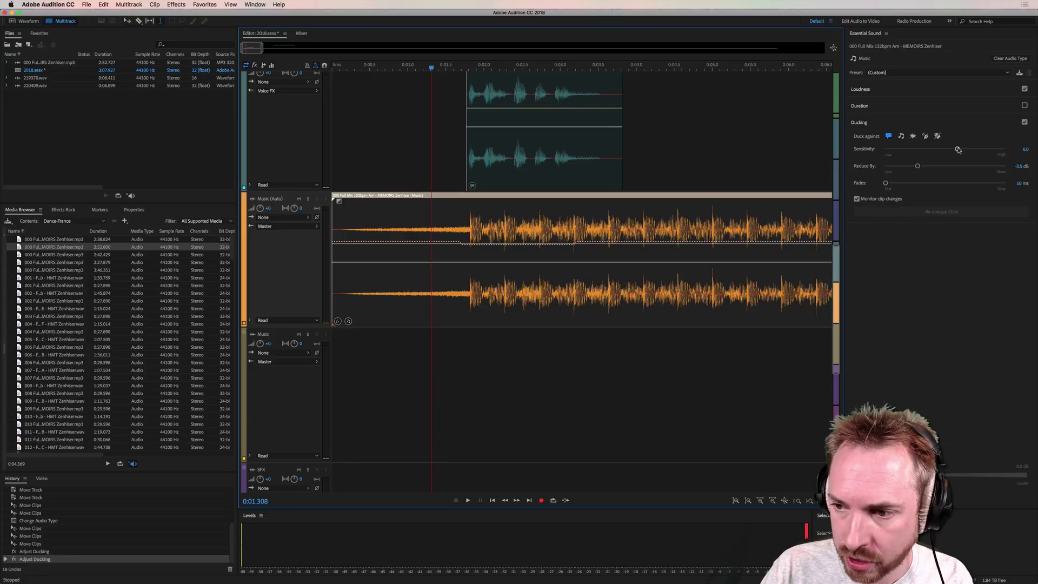
Step: Set the Ducking Sensitivity slider to 5.4 and bring the Voice EQ track into view
mouse_move(957, 149)
left_mouse_down()
mouse_move(908, 150)
mouse_move(984, 150)
mouse_move(949, 151)
left_mouse_up()
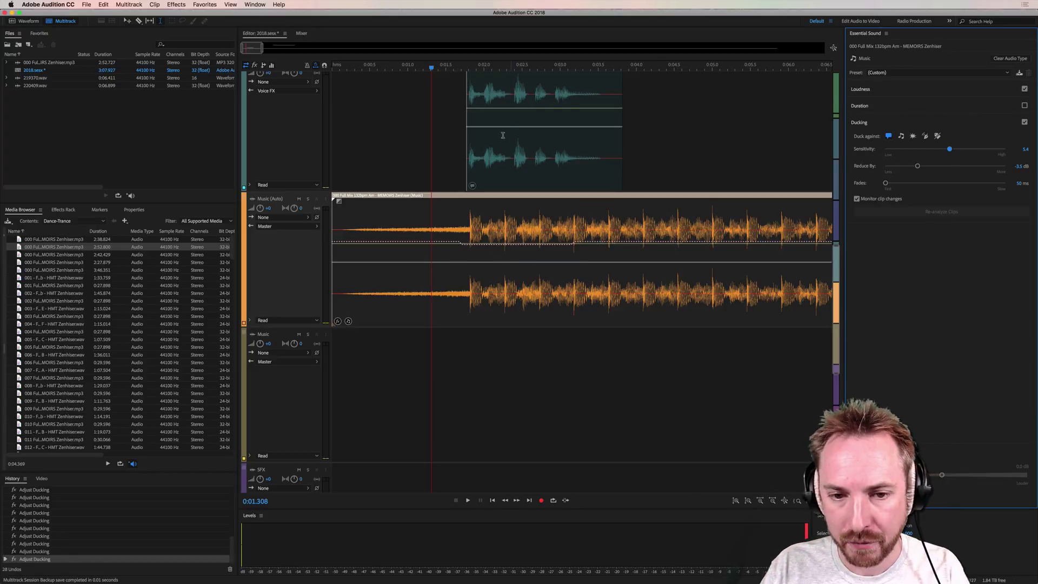
scroll(512, 66, "down", 2)
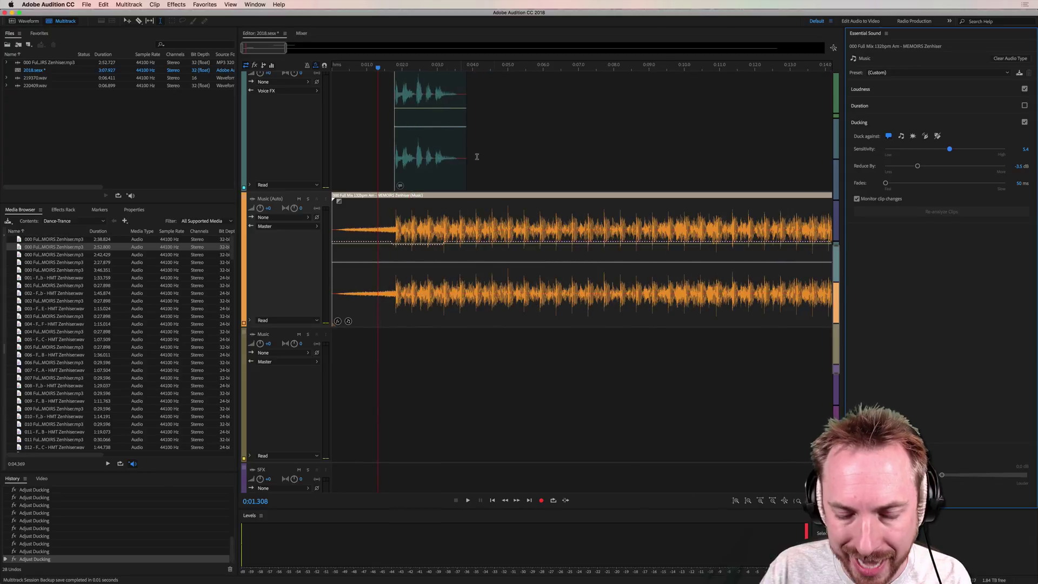
scroll(487, 154, "up", 3)
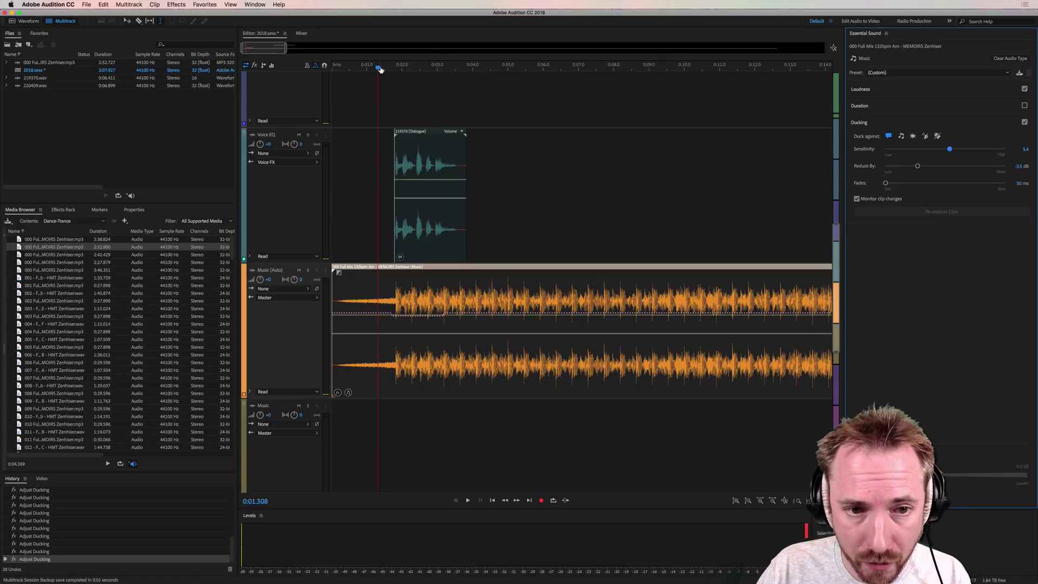
scroll(380, 67, "up", 4)
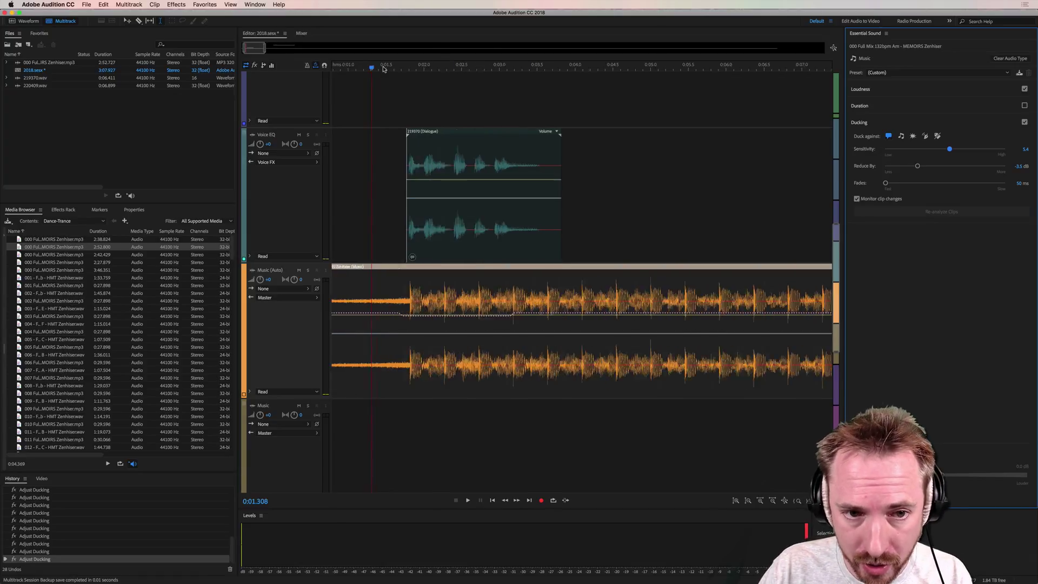
left_click(501, 154)
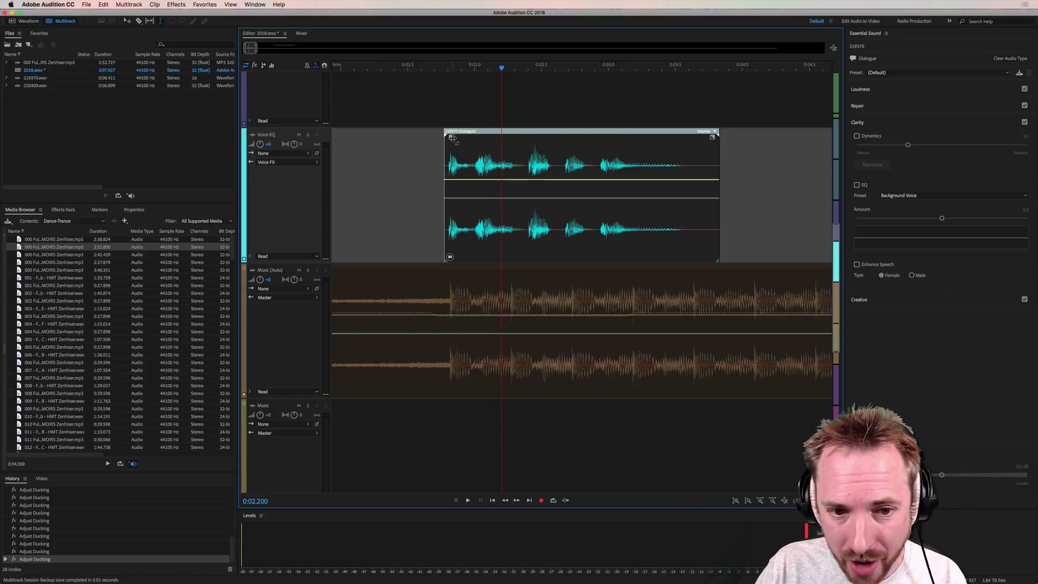
left_click_drag(451, 137, 457, 171)
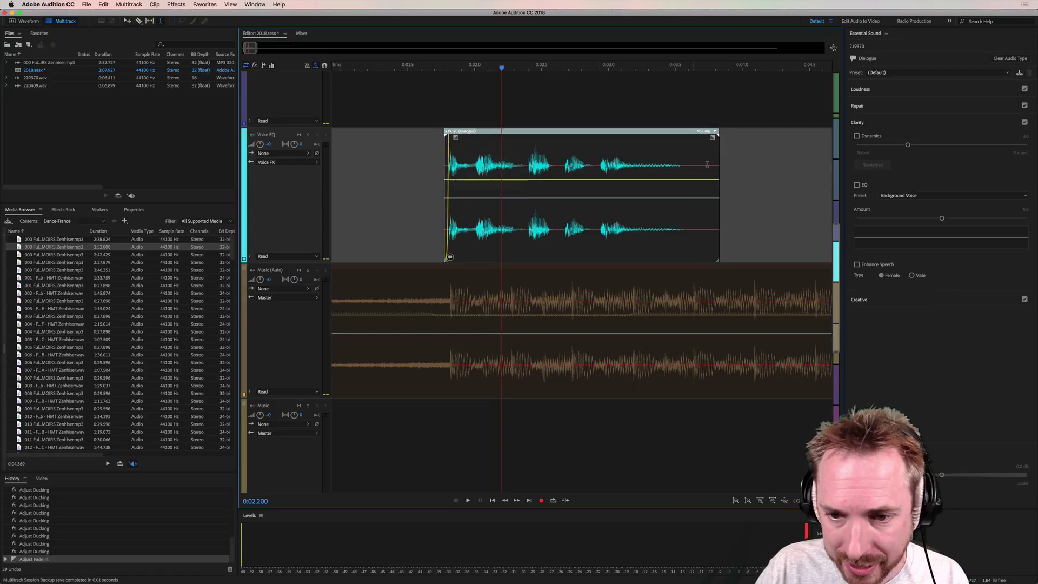
left_click_drag(712, 137, 652, 188)
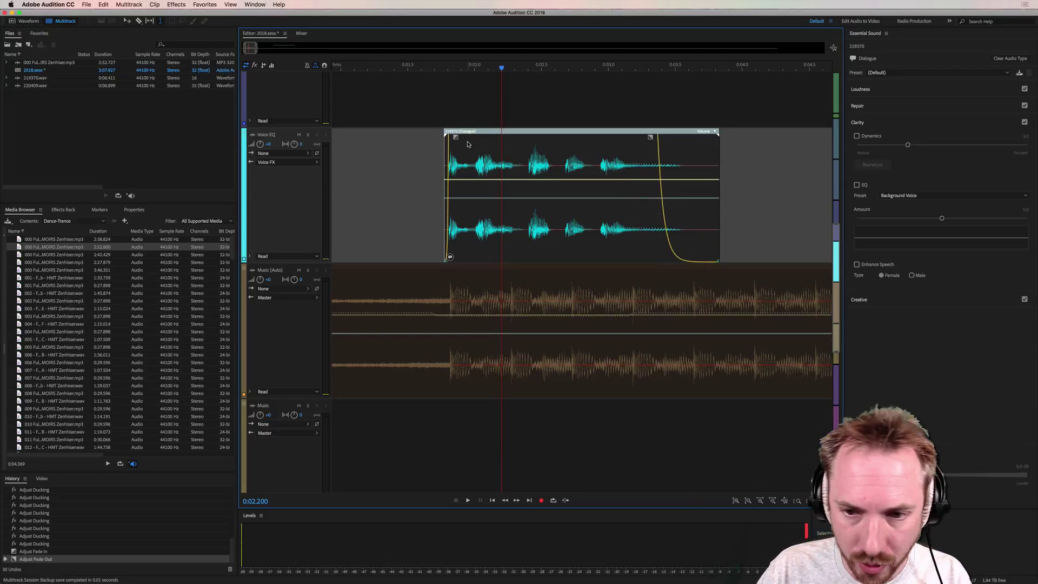
key("super+z")
key("super+z")
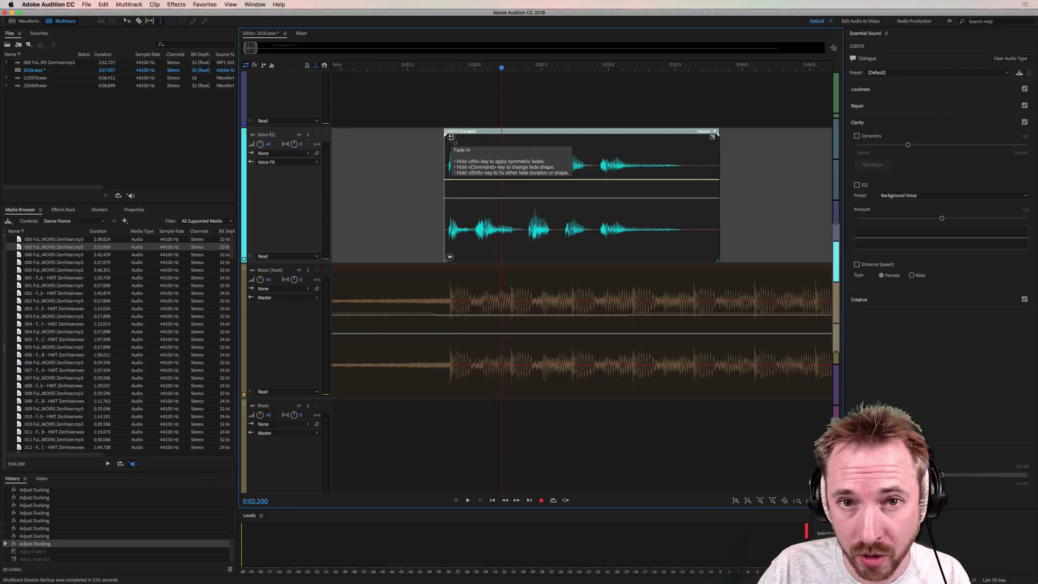
mouse_move(452, 138)
left_mouse_down()
mouse_move(489, 135)
mouse_move(530, 206)
mouse_move(591, 162)
mouse_move(458, 137)
mouse_move(512, 191)
mouse_move(465, 157)
mouse_move(452, 122)
mouse_move(432, 146)
mouse_move(441, 135)
mouse_move(476, 141)
mouse_move(557, 216)
mouse_move(490, 169)
mouse_move(557, 177)
mouse_move(593, 162)
mouse_move(654, 181)
mouse_move(512, 180)
mouse_move(552, 161)
mouse_move(646, 156)
mouse_move(635, 173)
mouse_move(451, 143)
mouse_move(491, 149)
mouse_move(561, 204)
mouse_move(481, 205)
mouse_move(533, 154)
mouse_move(518, 219)
mouse_move(516, 132)
mouse_move(435, 135)
left_mouse_up()
left_click(529, 162)
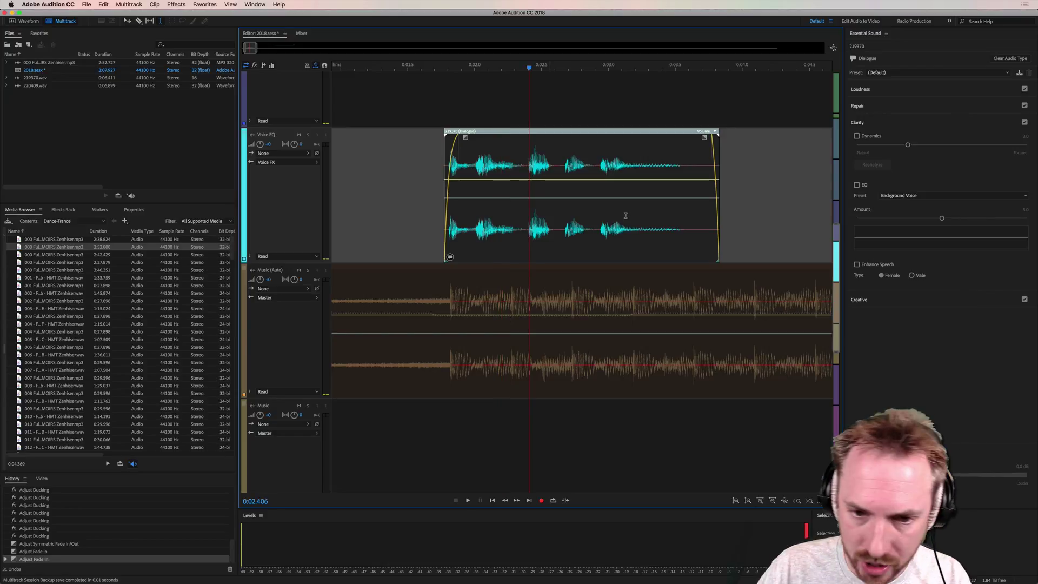
key("super+z")
key("super+z")
key("super+z")
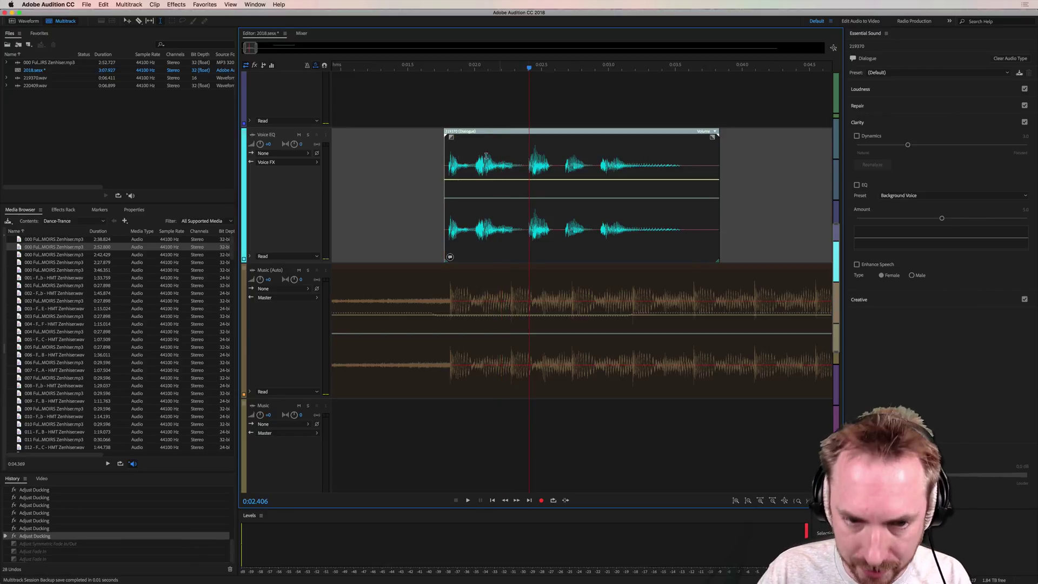
Step: Move the dialogue clip about 0.45 s later on the voice track
scroll(408, 71, "up", 5)
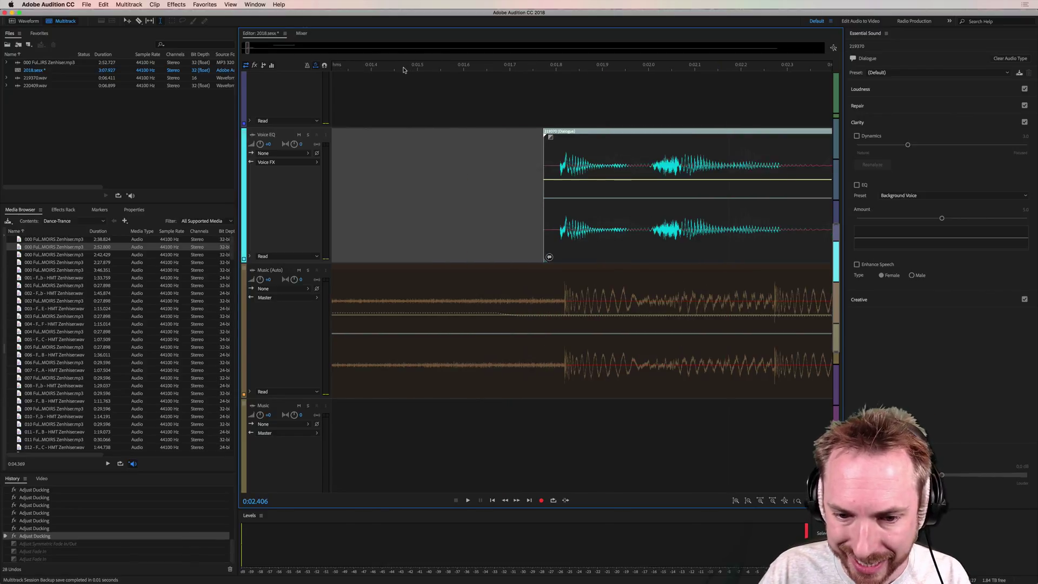
scroll(424, 74, "right", 5)
left_click_drag(452, 224, 627, 241)
Step: Copy a short range from the clip's start, paste it earlier on Voice EQ and play it
left_click(643, 241)
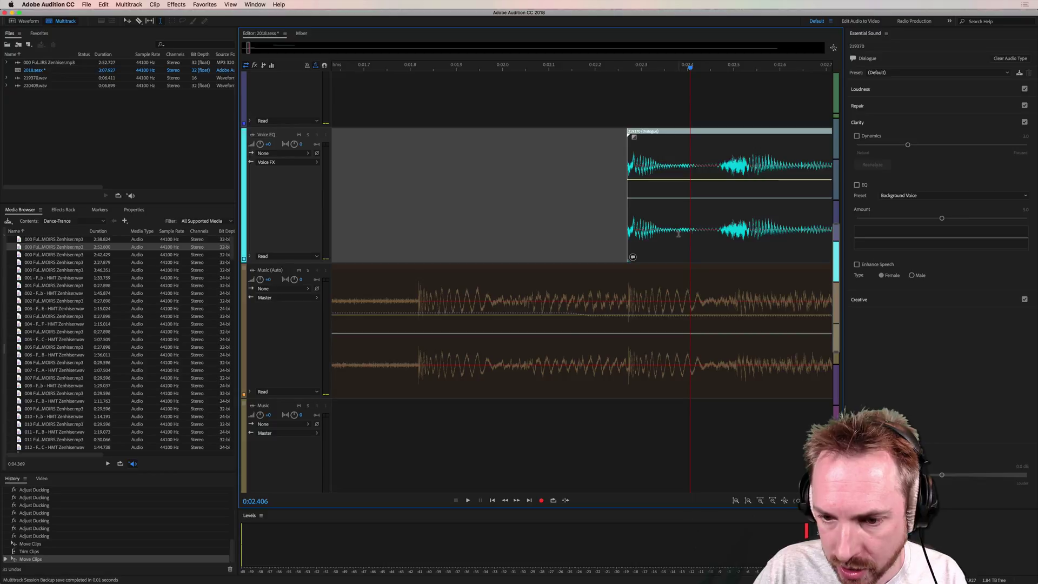
left_click_drag(679, 227, 621, 227)
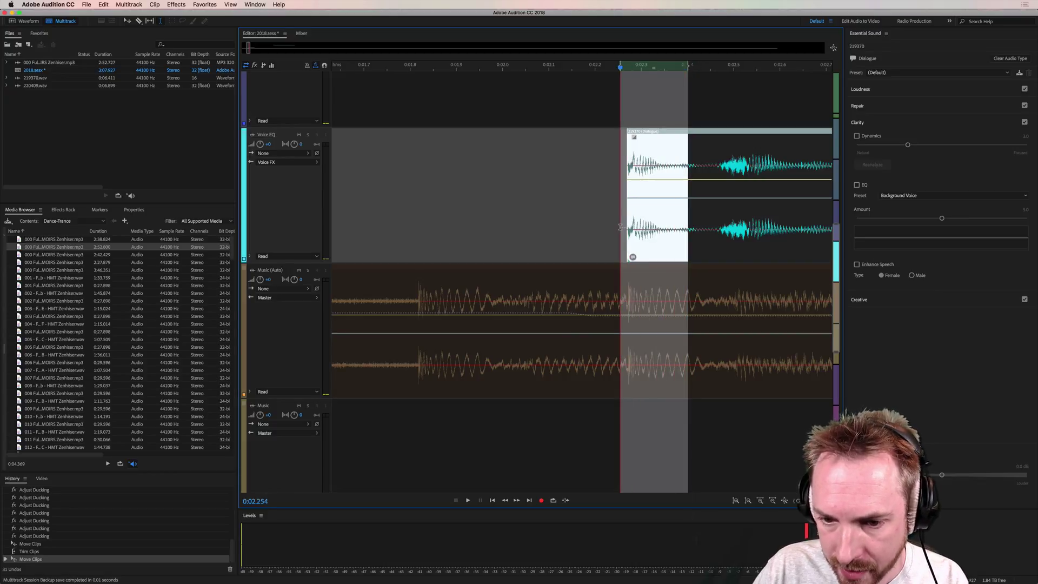
left_click(549, 218)
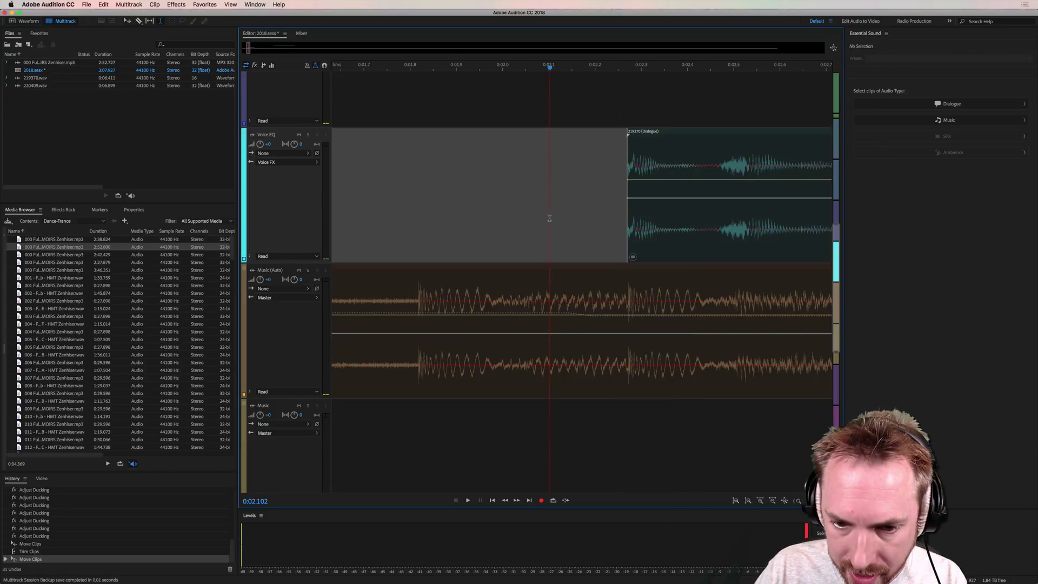
left_click(419, 205)
key("cmd+v")
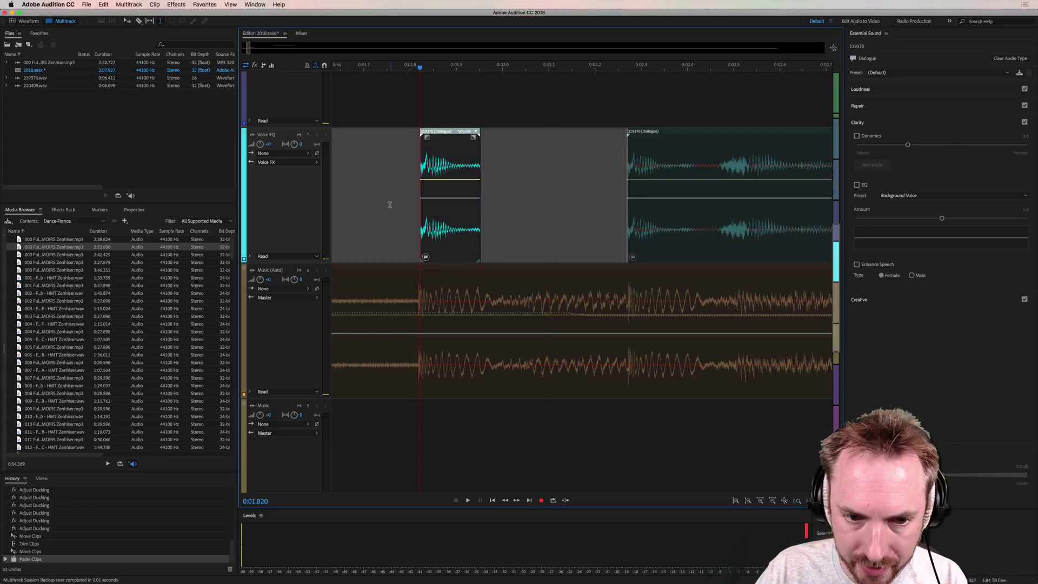
left_click(390, 205)
key("space")
key("space")
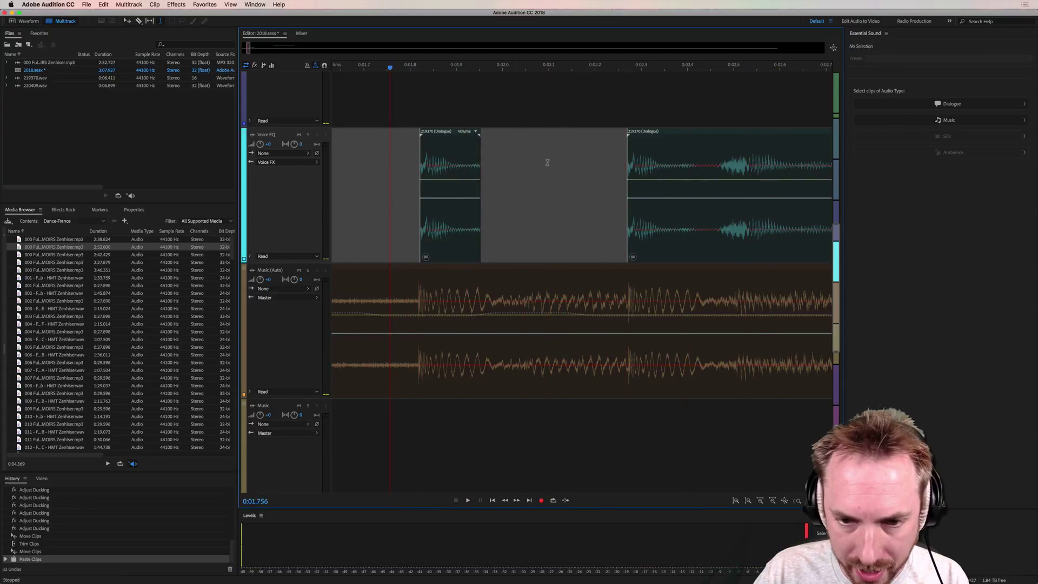
Step: Give the pasted snippet matching fade-in and fade-out
left_click(440, 149)
left_click_drag(422, 133, 468, 137)
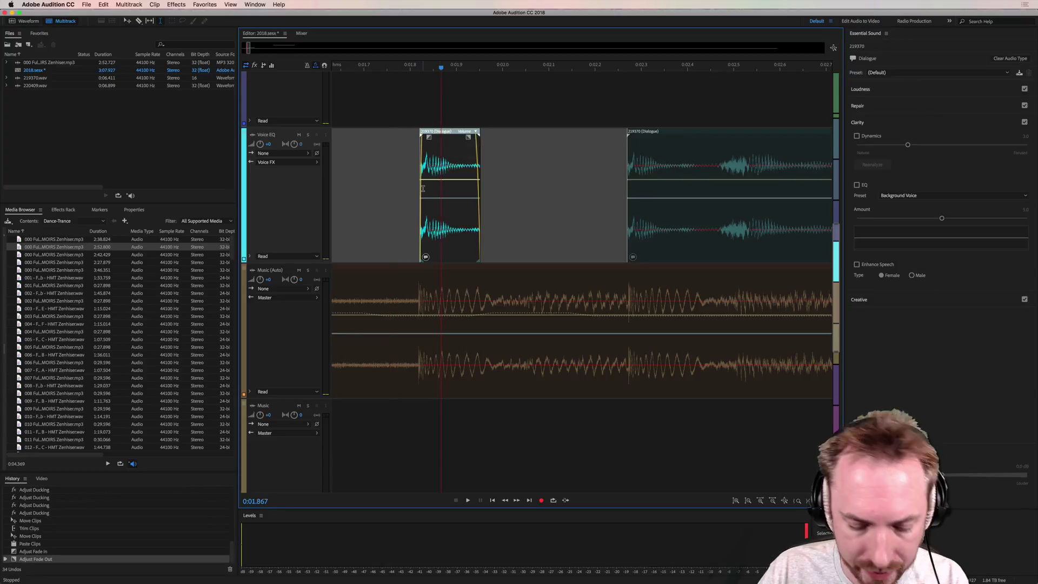
key("cmd+z")
key("cmd+z")
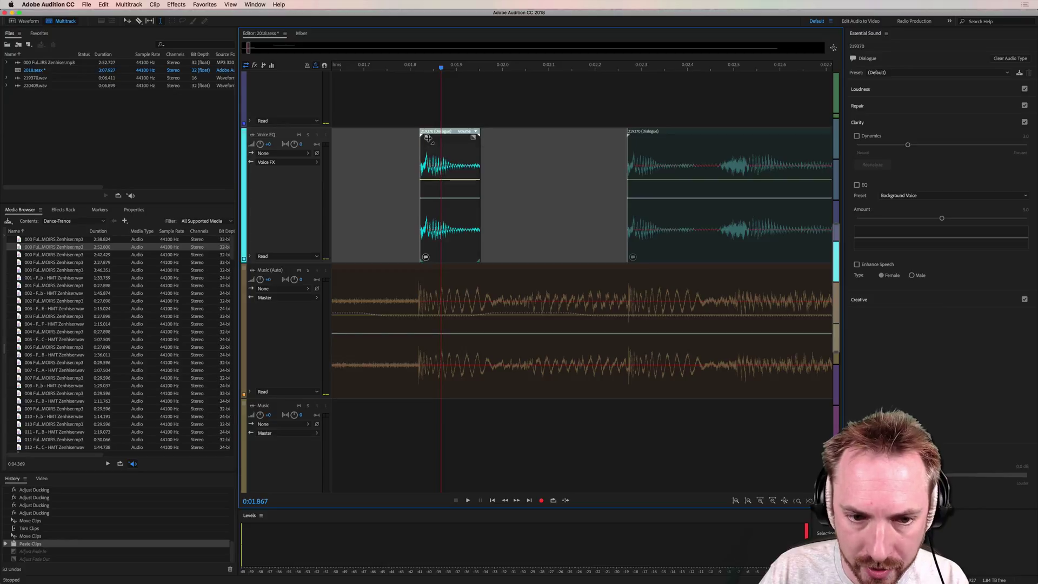
left_click_drag(427, 138, 429, 137)
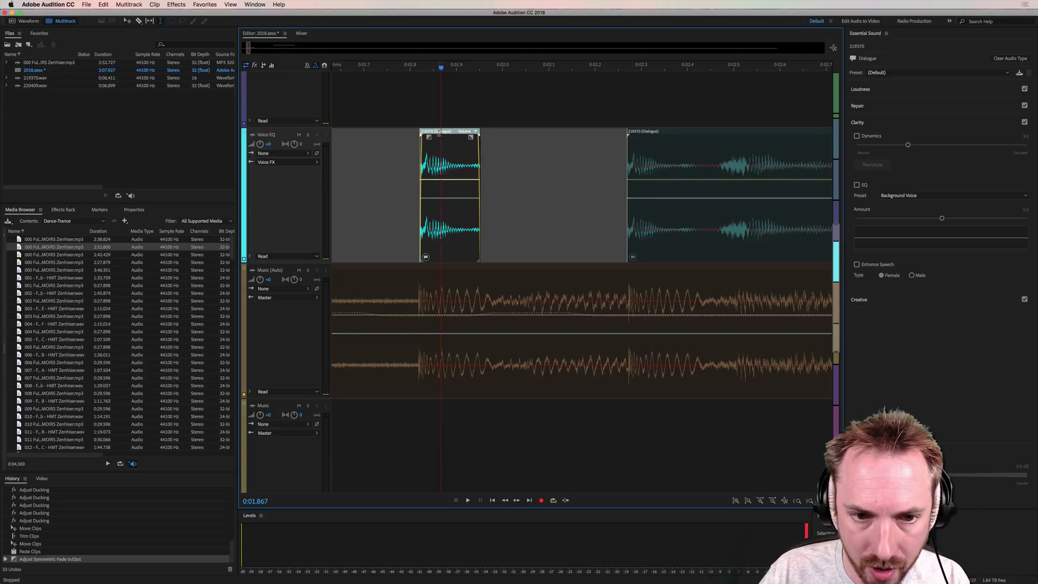
Step: Alt-drag two copies of the dialogue snippet into the gap and preview them
left_click_drag(438, 133, 530, 135)
left_click_drag(532, 134, 521, 154)
left_click(402, 152)
key("space")
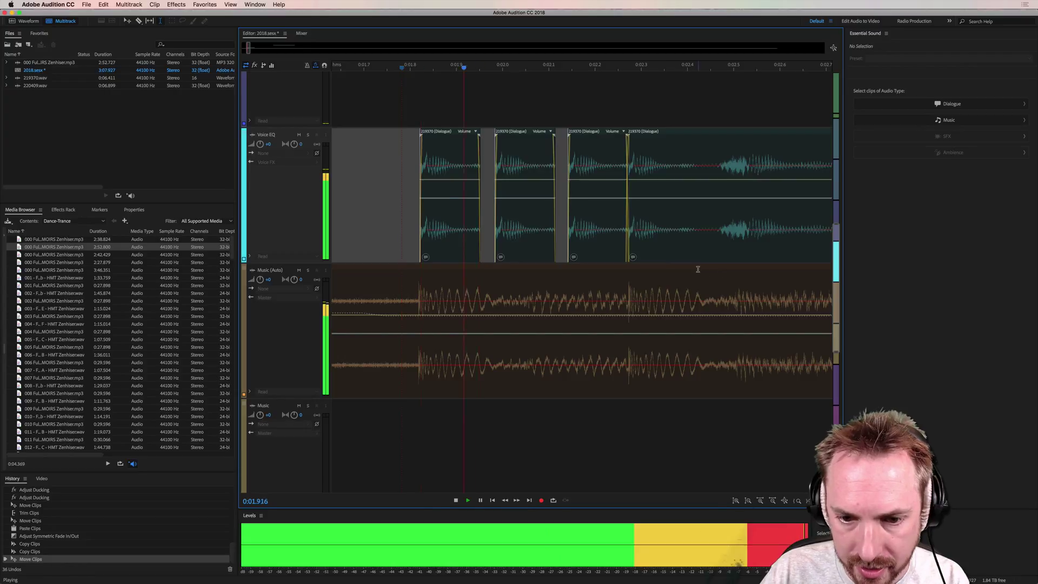
key("space")
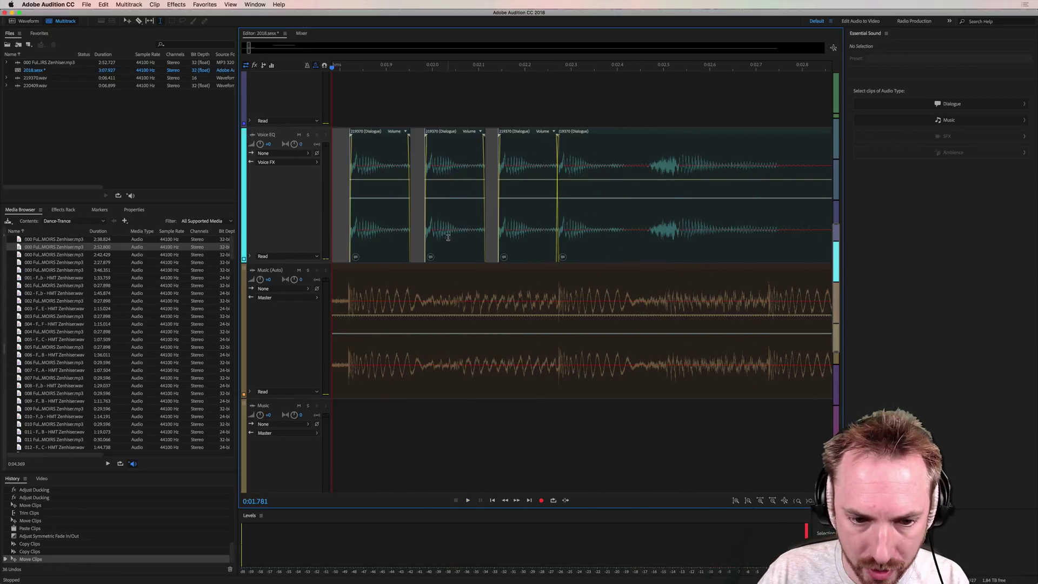
Step: Slide the second and third copies left to overlap, add a fourth copy, and preview
left_click_drag(448, 237, 427, 241)
left_click_drag(528, 247, 486, 248)
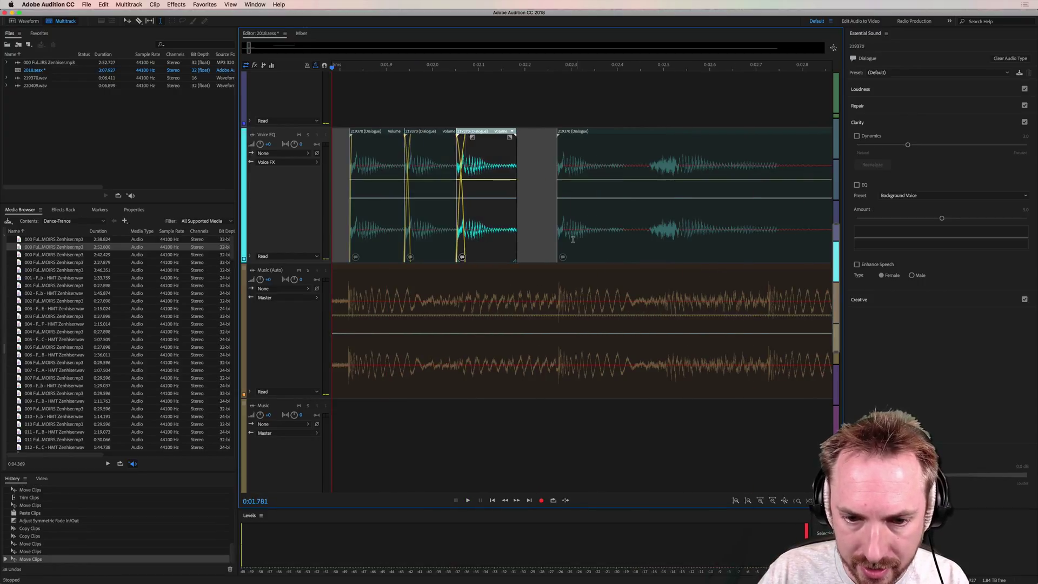
left_click_drag(494, 137, 535, 139)
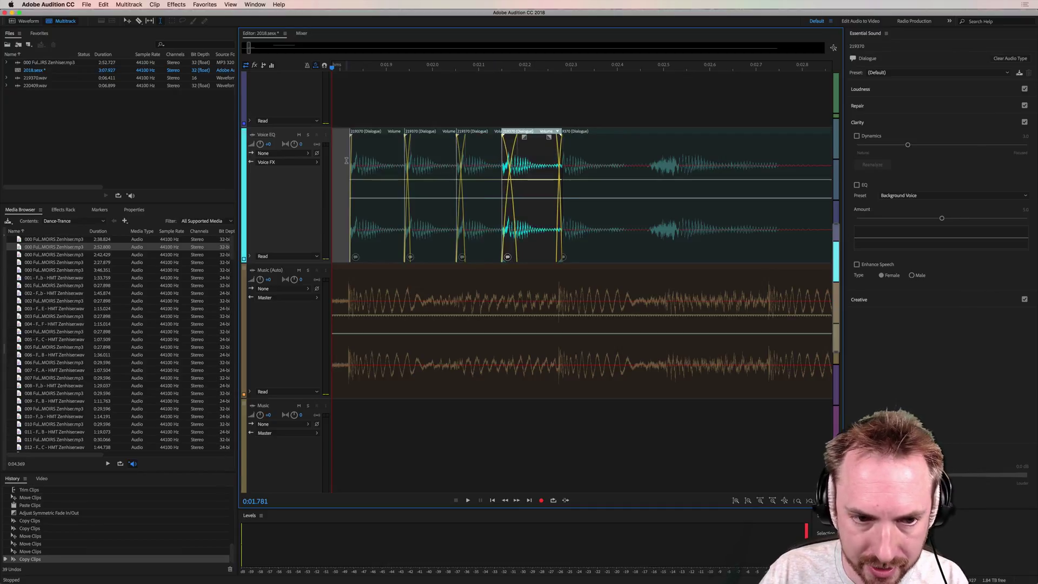
key("space")
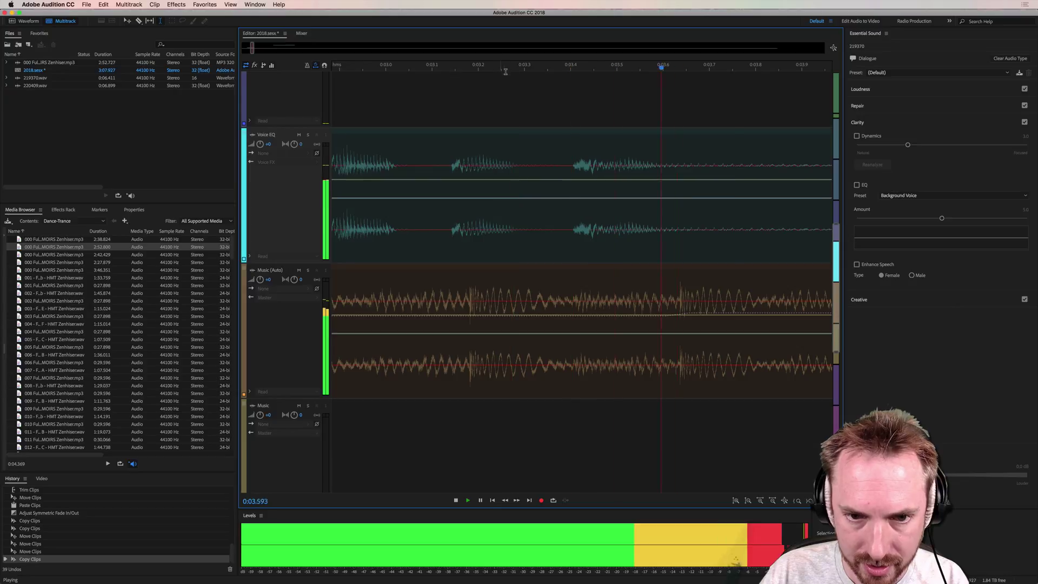
key("space")
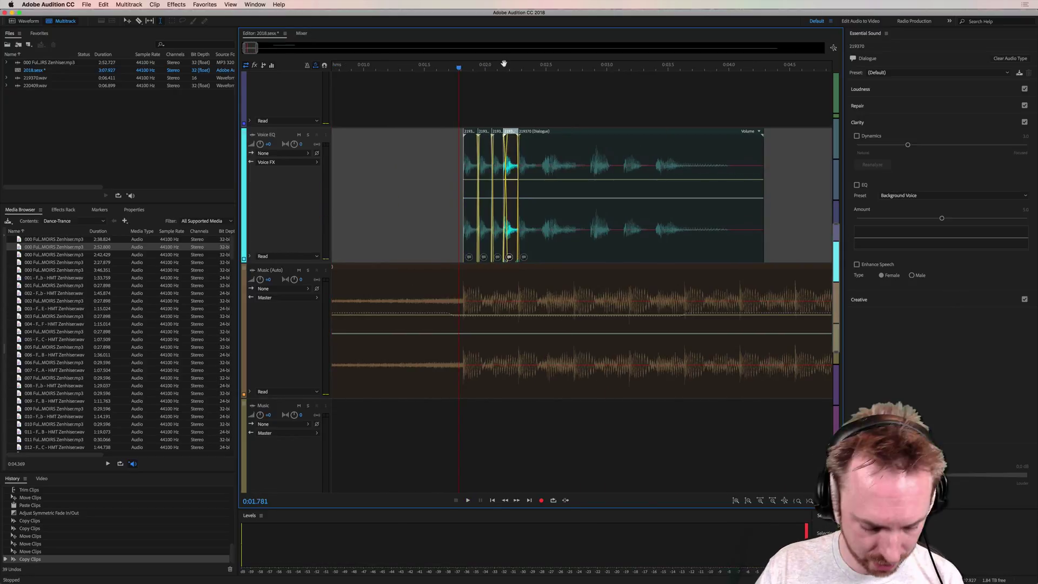
Step: Zoom out, deselect clips, and show the Voice EQ Effects Rack listing Scientific Filter
scroll(504, 63, "down", 2)
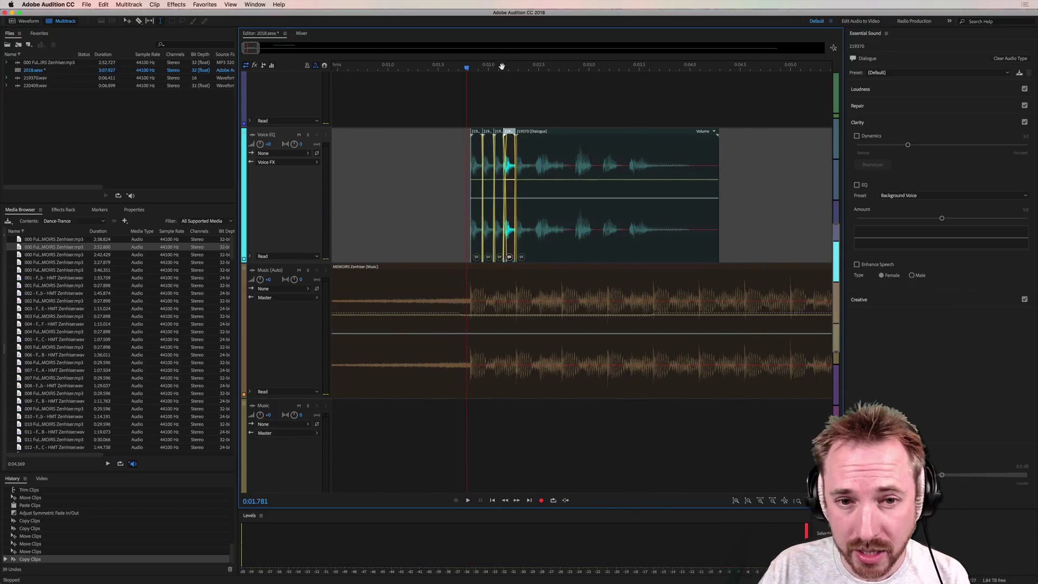
left_click(451, 173)
scroll(413, 181, "left", 2)
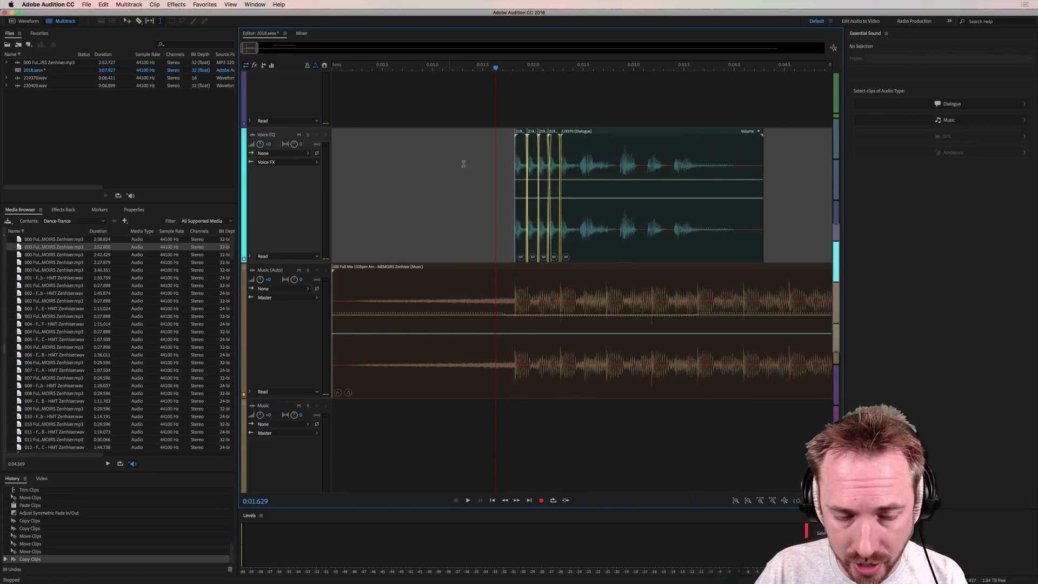
scroll(478, 72, "down", 1)
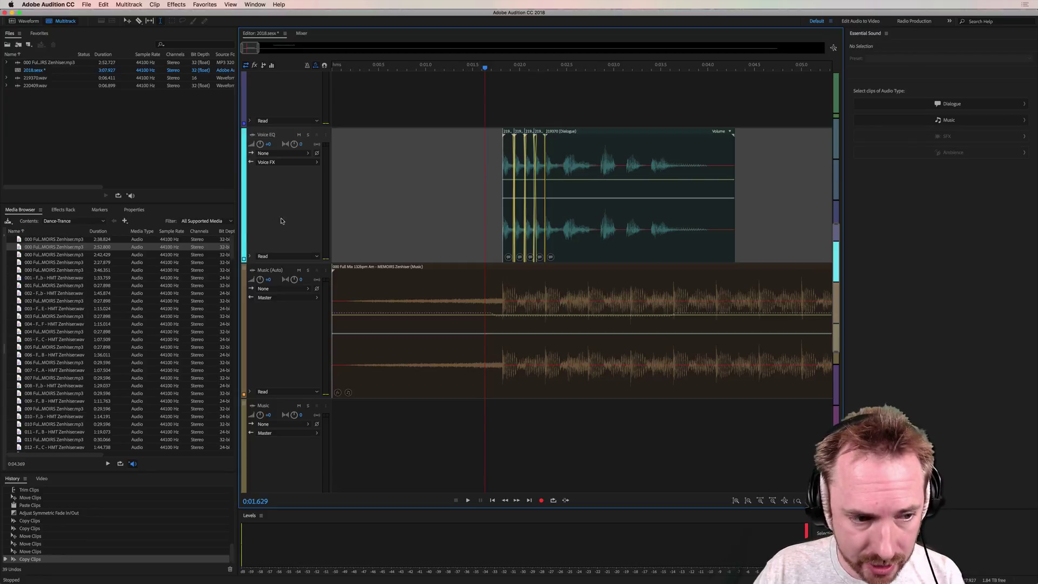
left_click(69, 213)
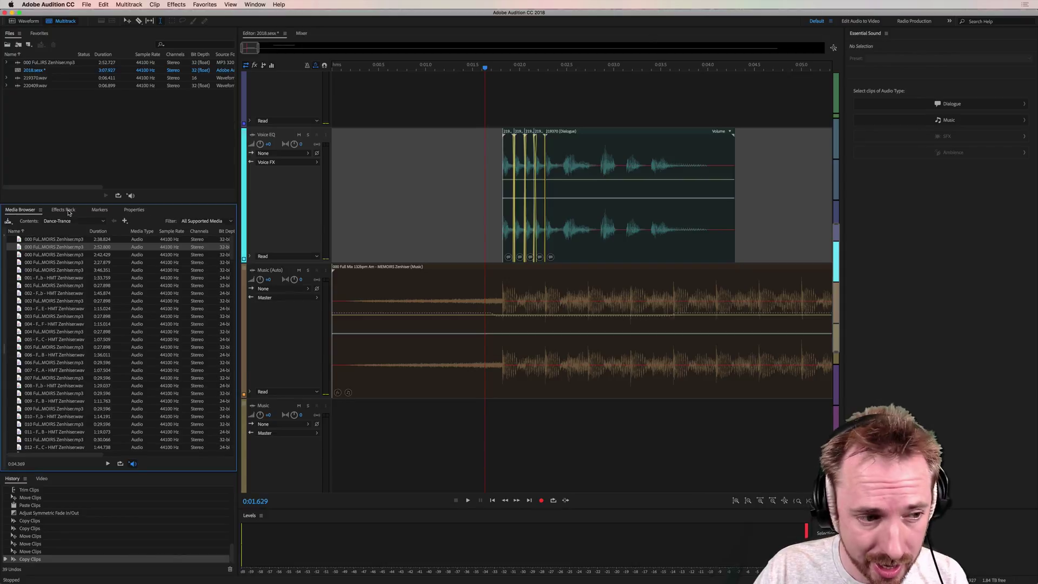
left_click(63, 210)
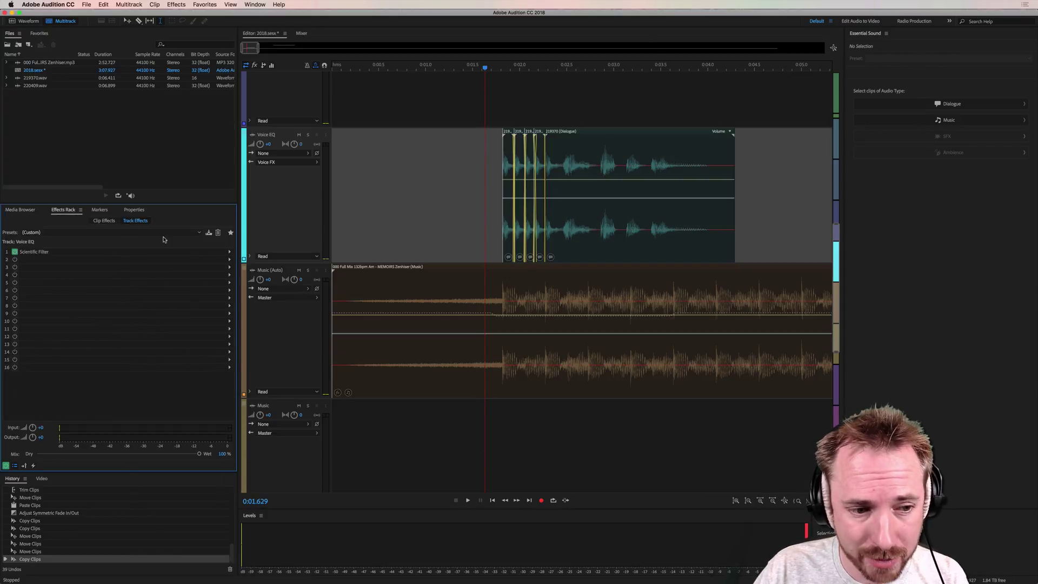
Step: Insert Amplitude and Compression > Dynamics into the second Voice EQ effects slot
left_click(229, 260)
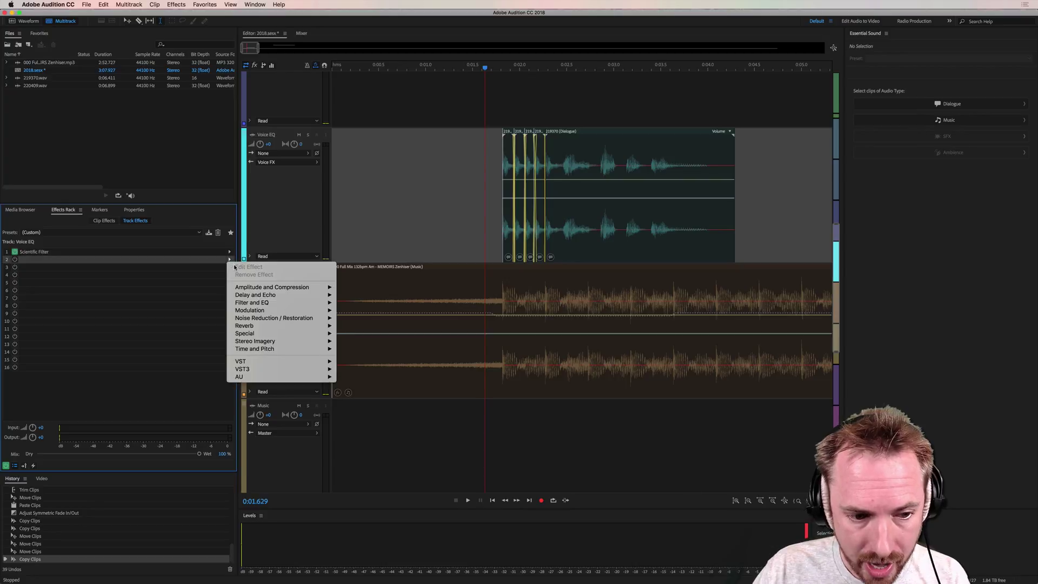
mouse_move(244, 289)
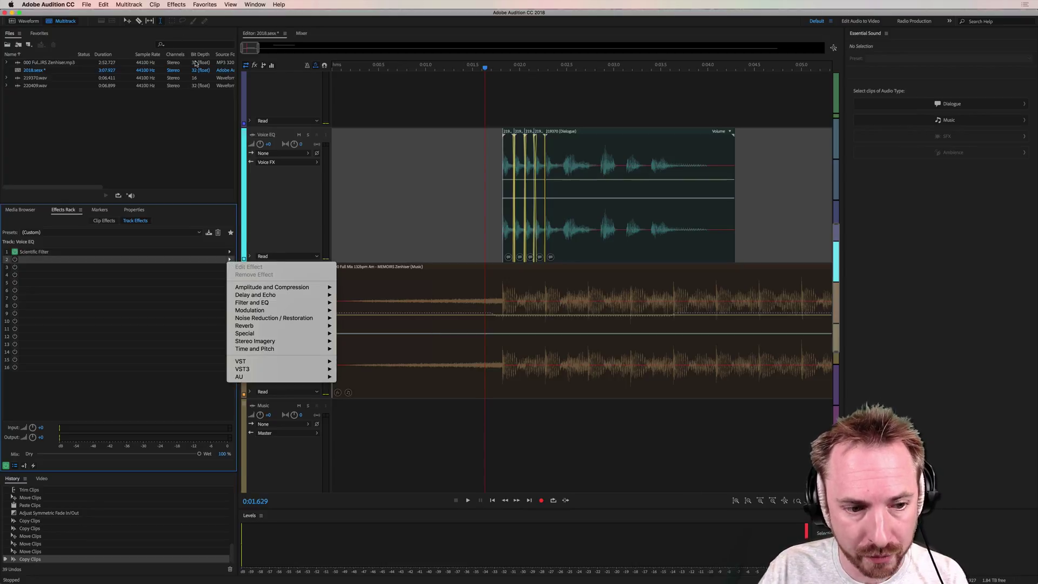
mouse_move(303, 287)
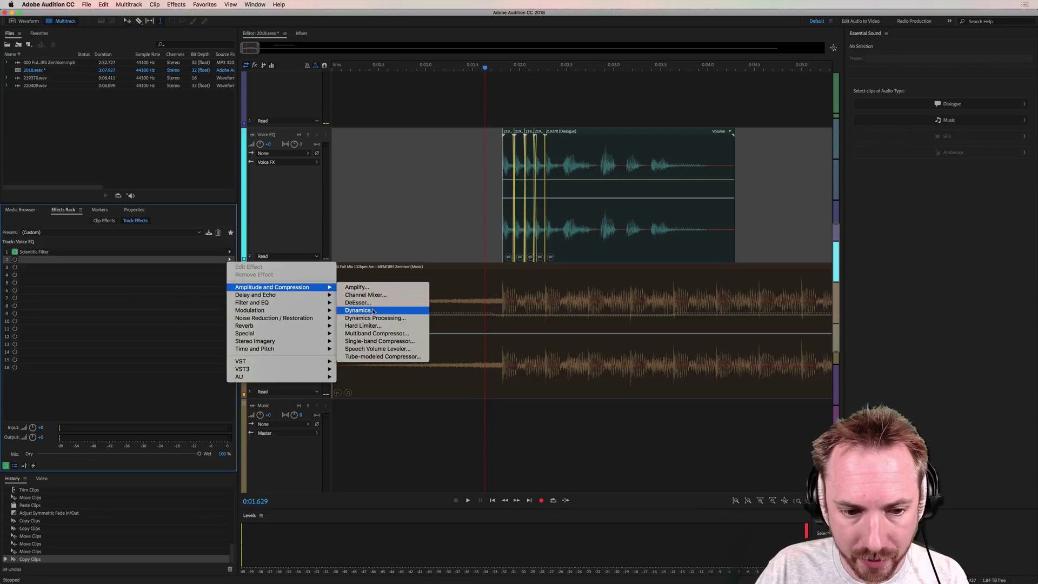
left_click(373, 311)
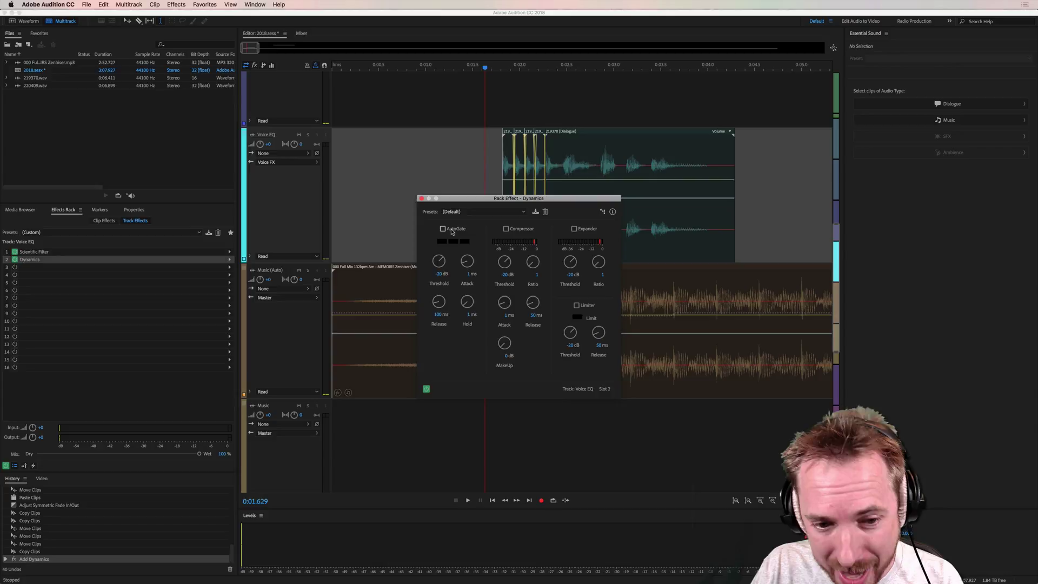
Step: Turn on AutoGate, solo the Voice EQ track, and play a preview of the gated voice
left_click(452, 232)
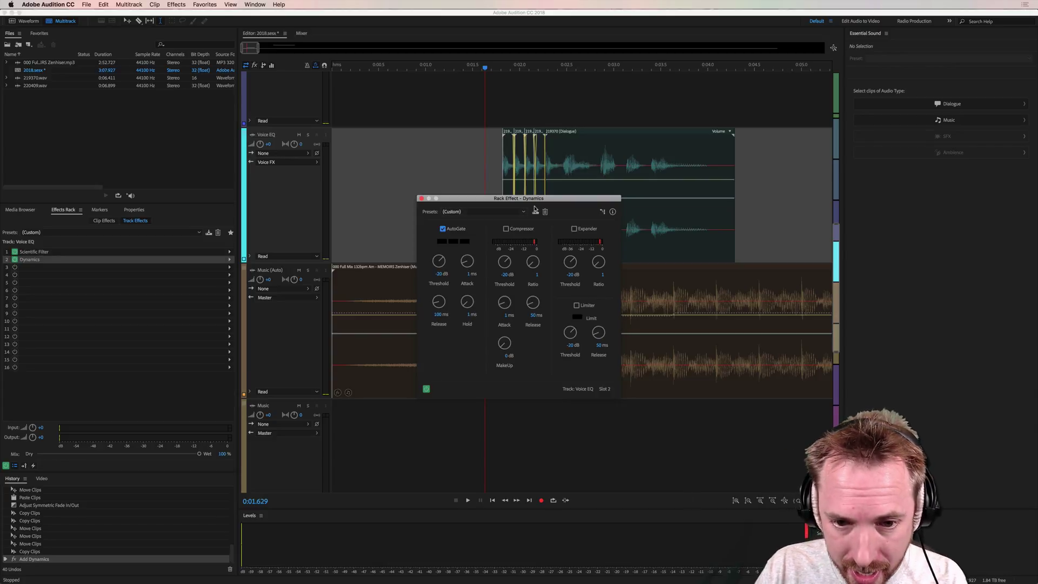
left_click(308, 135)
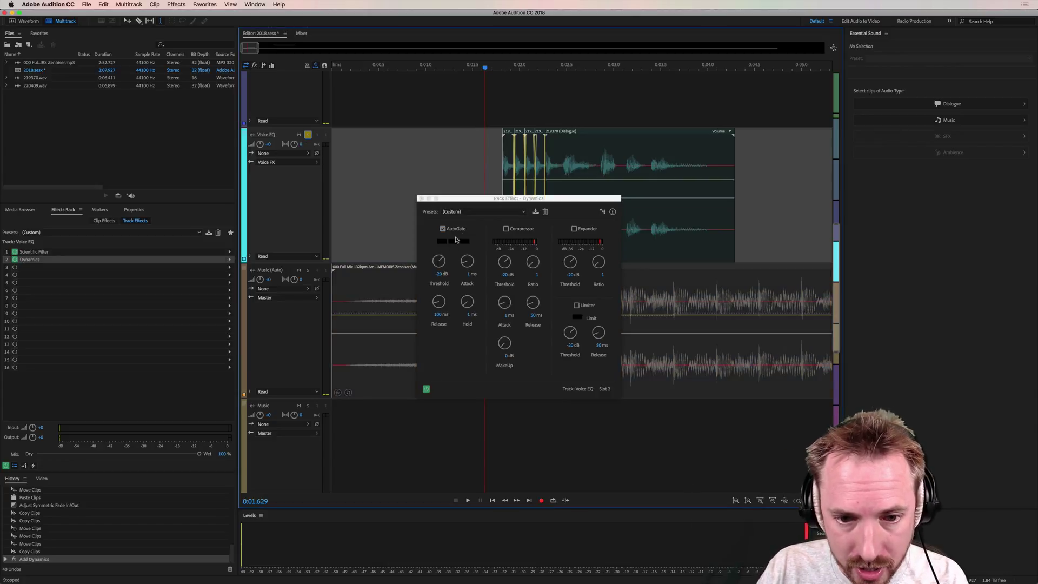
key("space")
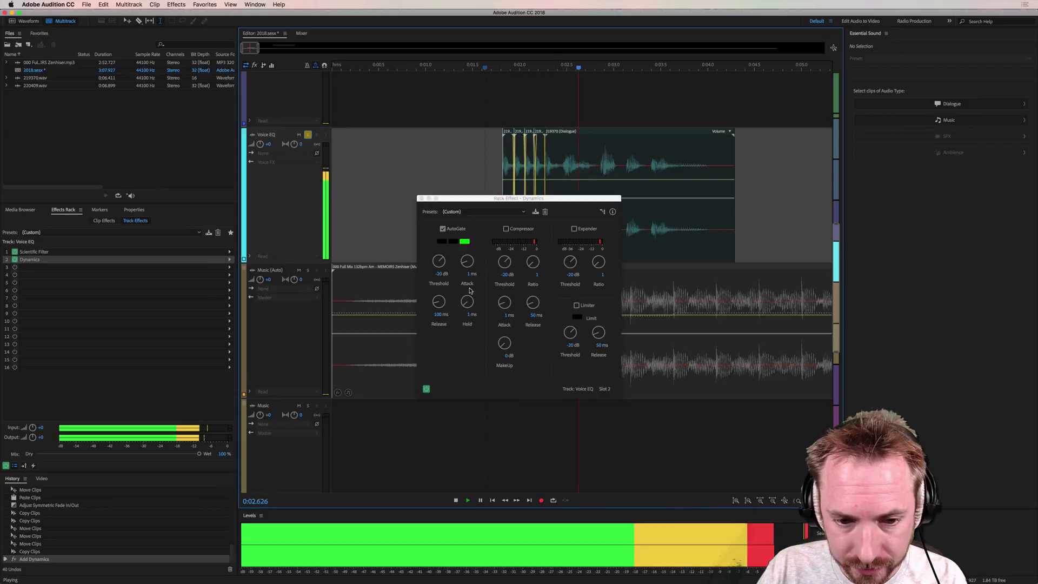
key("space")
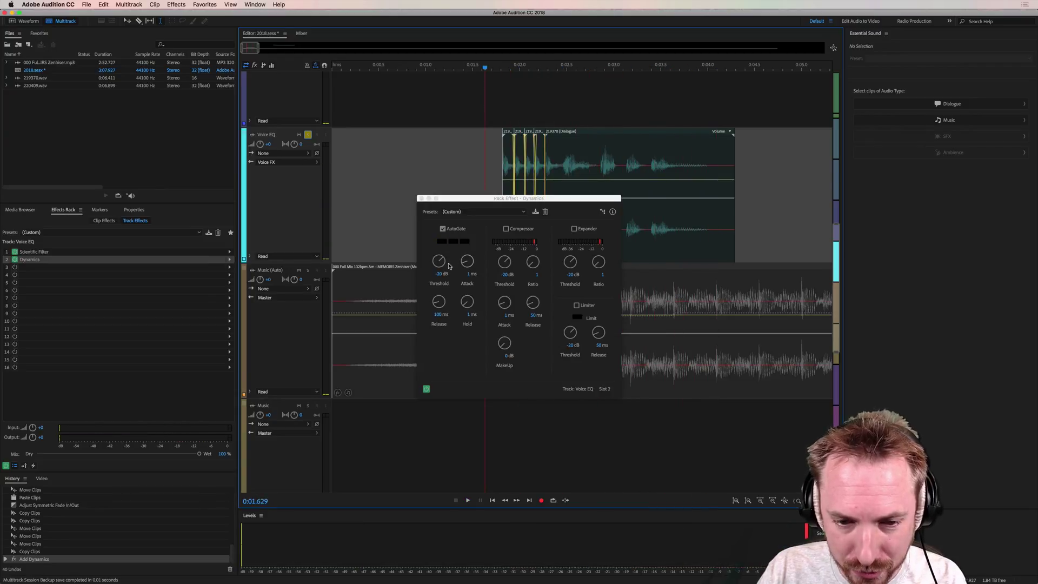
Step: Adjust the AutoGate threshold up and down, settling near -31.6 dB, and preview each change
left_click_drag(438, 261, 439, 255)
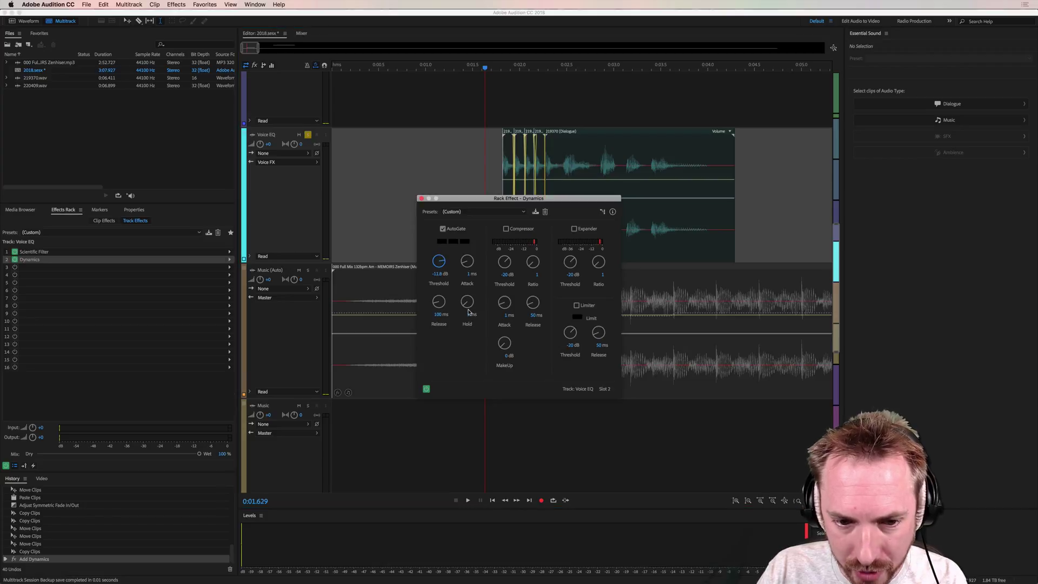
key("space")
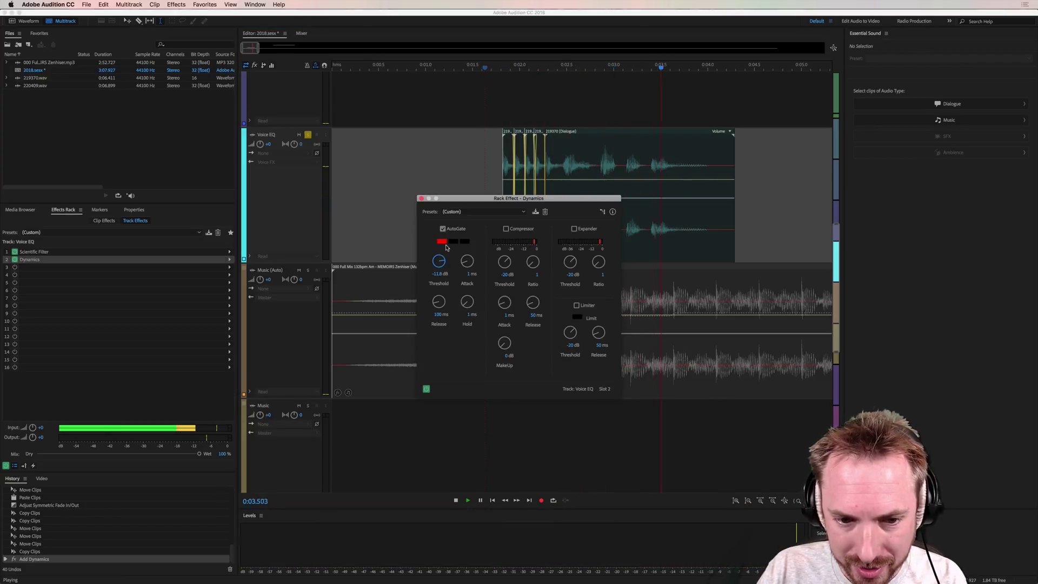
key("space")
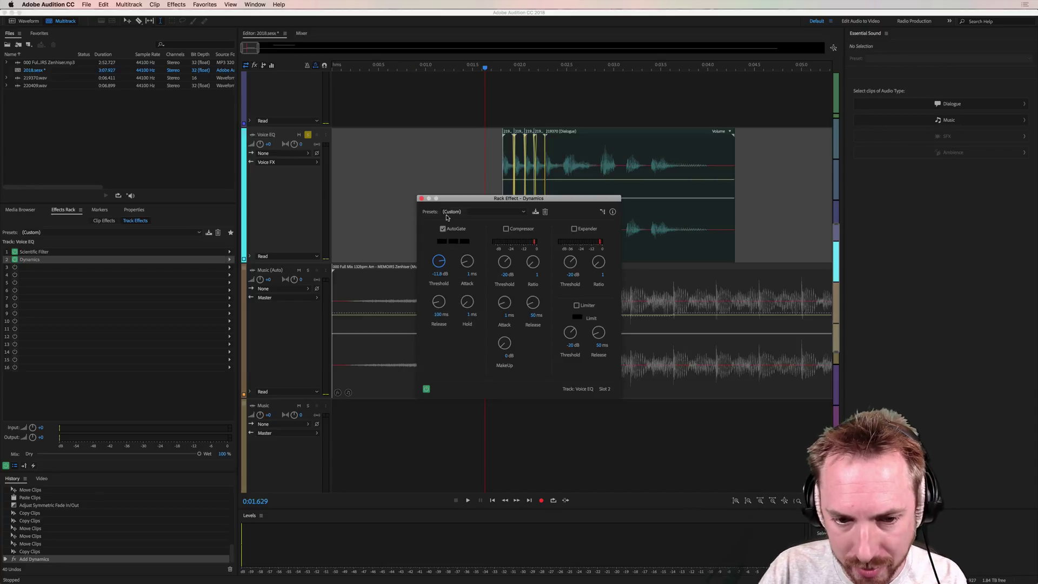
left_click_drag(438, 263, 438, 286)
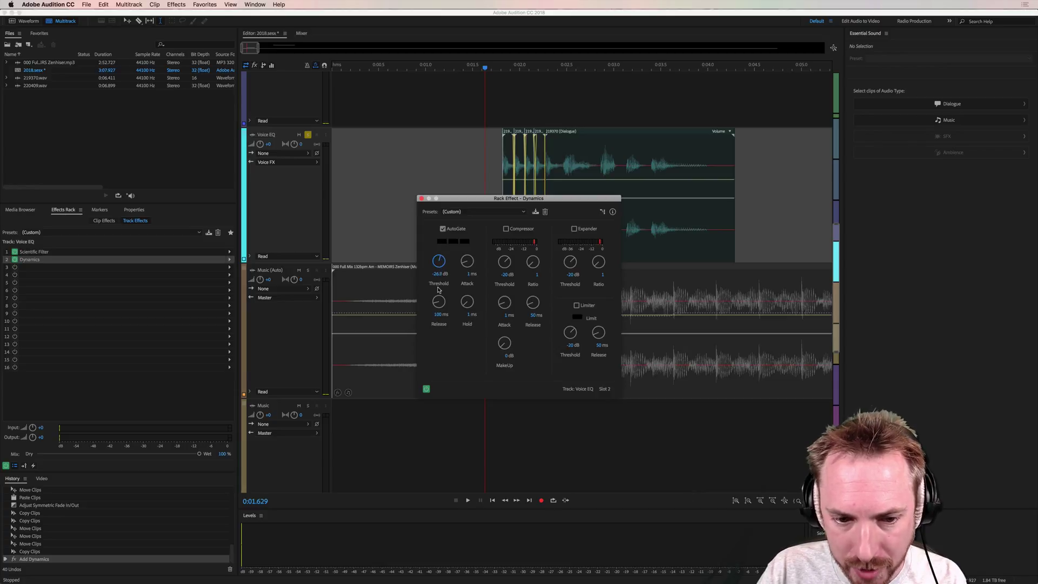
key("space")
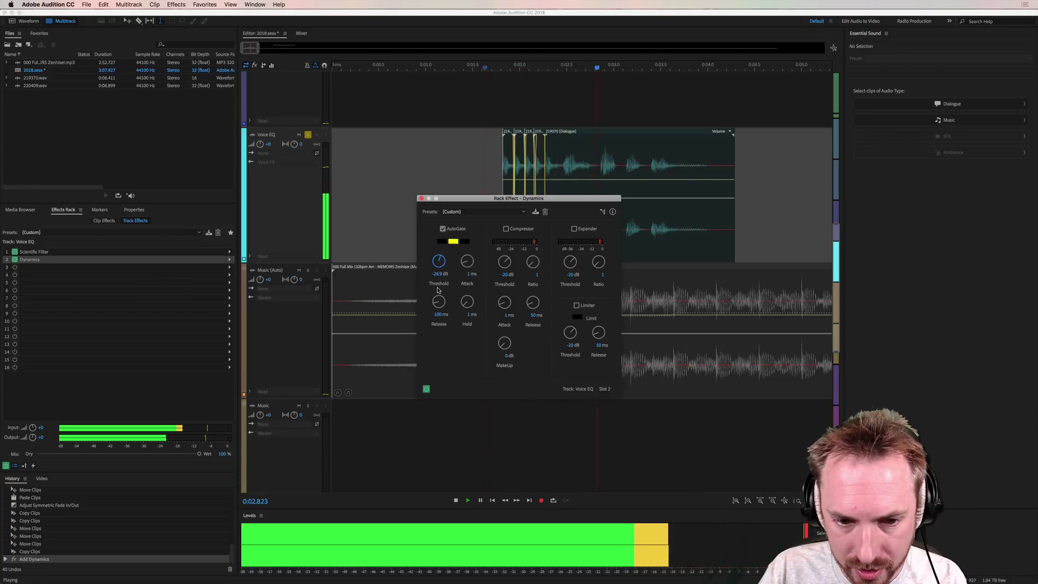
key("space")
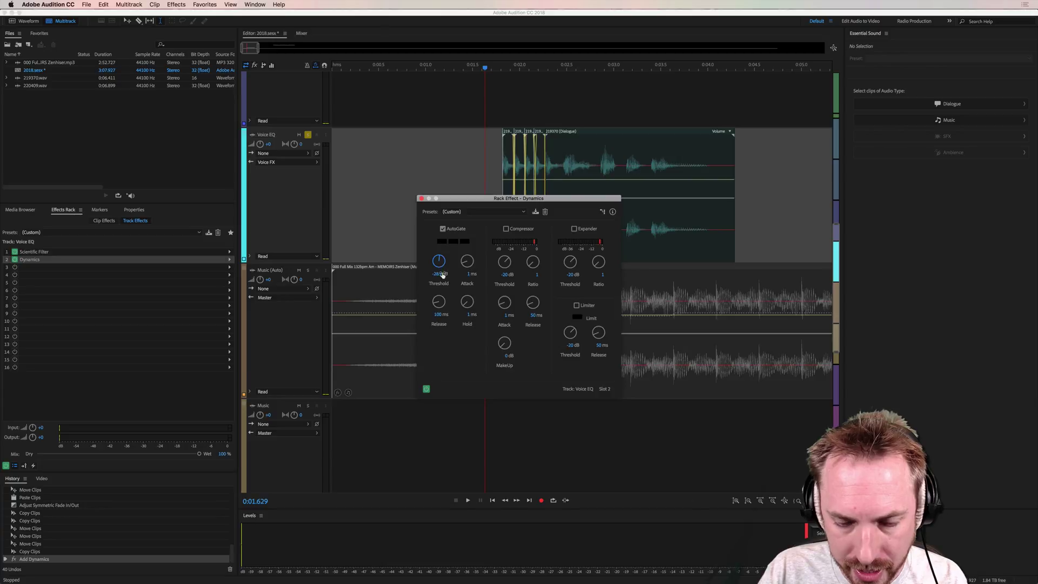
key("space")
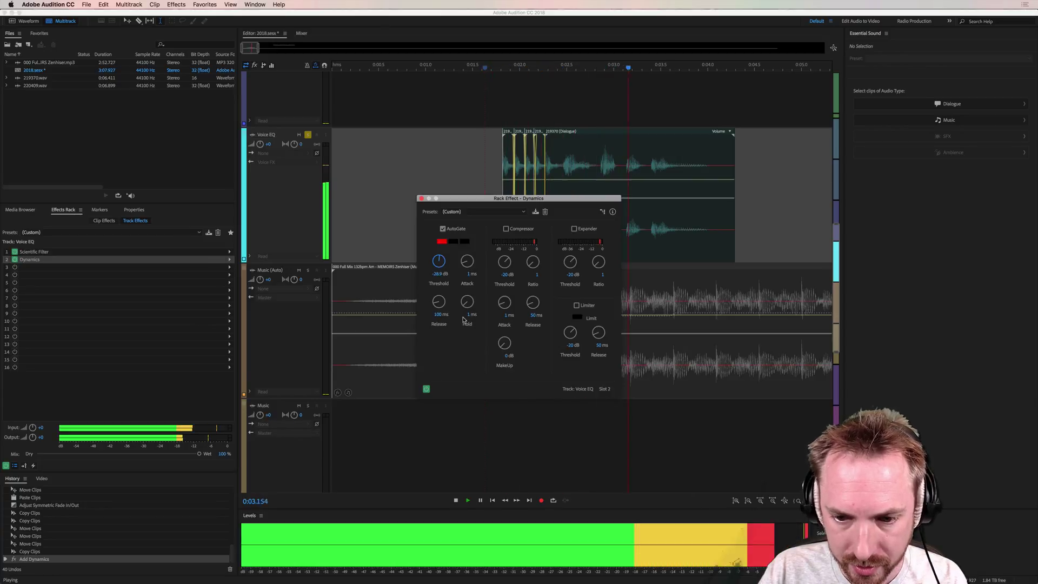
key("space")
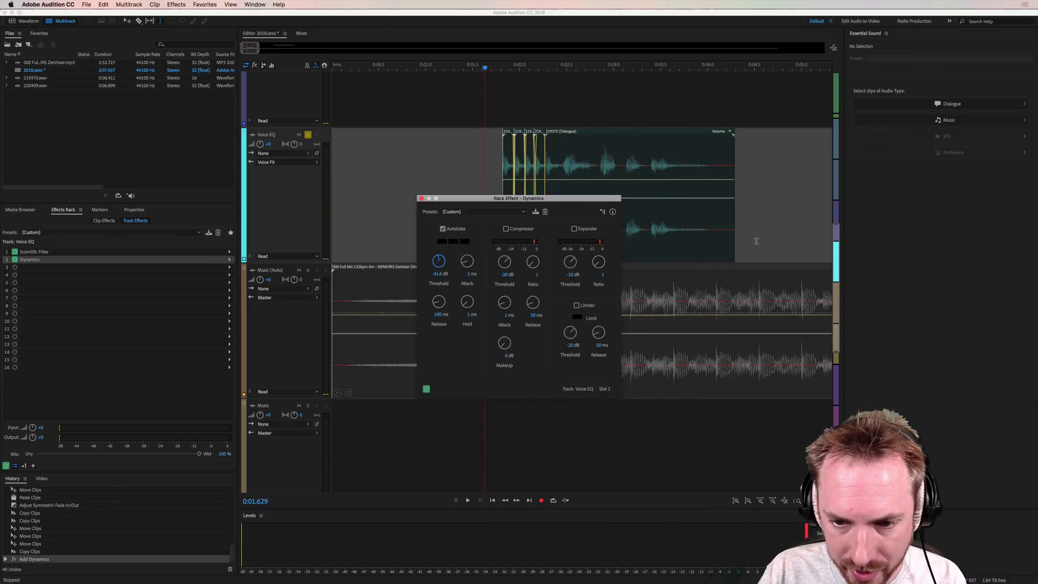
key("space")
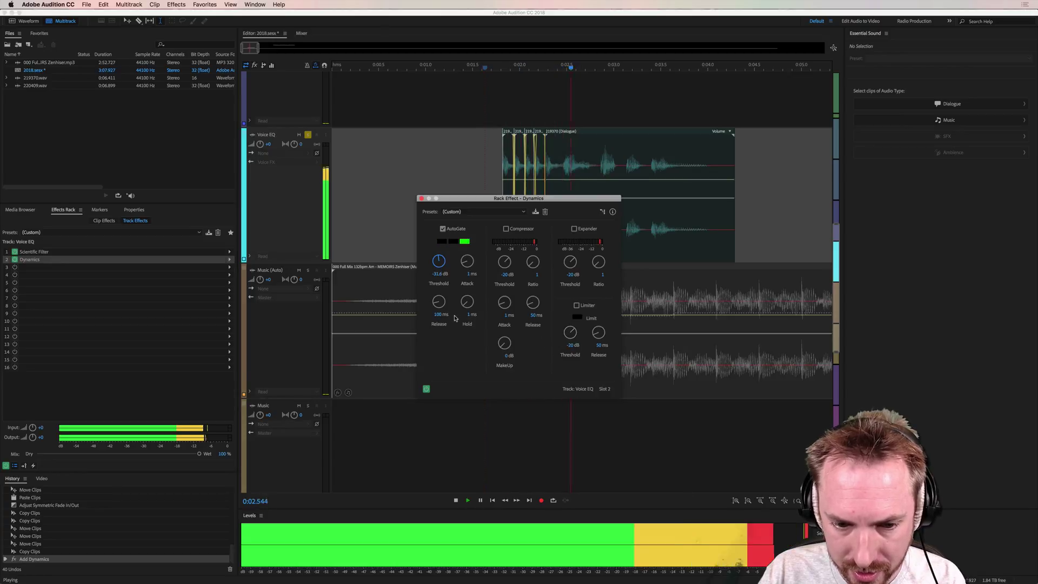
key("space")
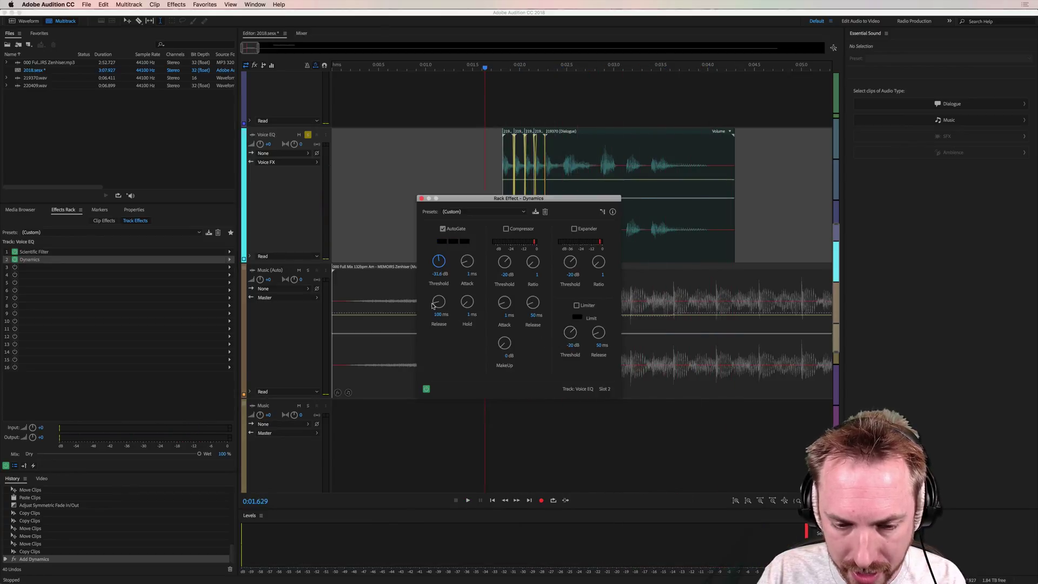
Step: Lengthen the AutoGate release to 144.2 ms and play back the result
left_click_drag(438, 304, 439, 293)
key("space")
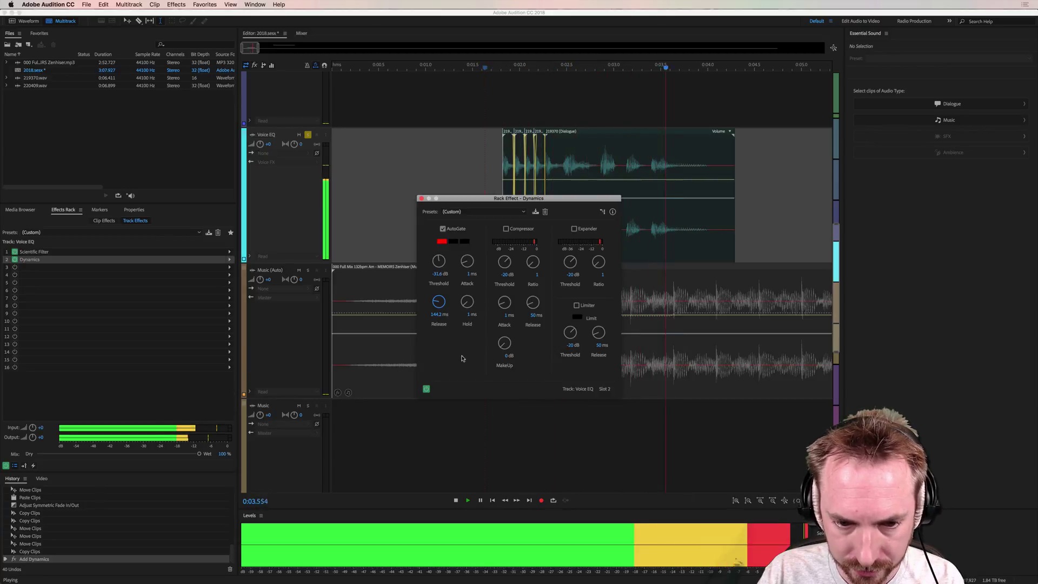
key("space")
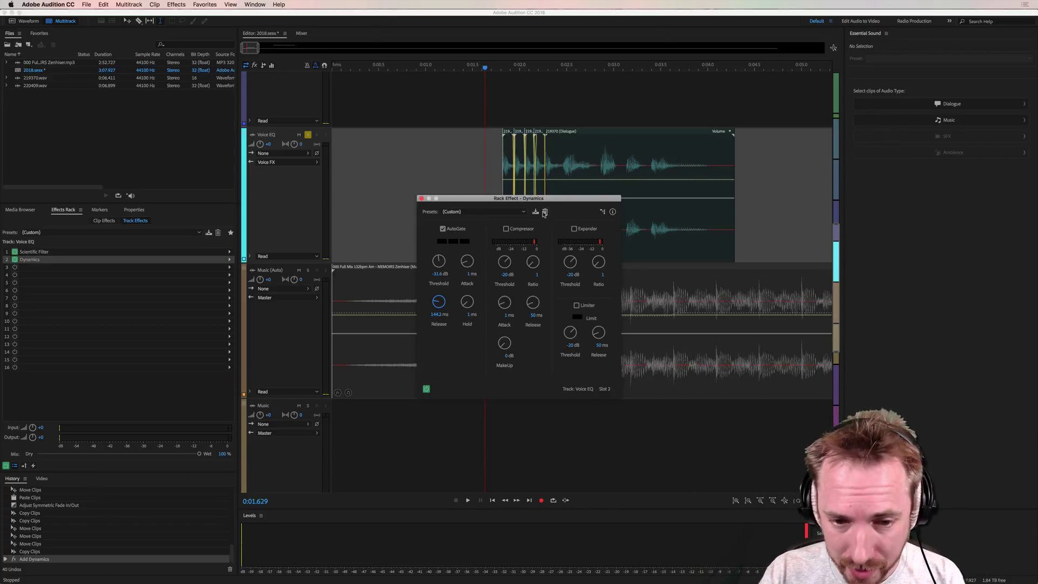
Step: Turn on the Dynamics compressor and lower its threshold, previewing the compressed voice
left_click(524, 231)
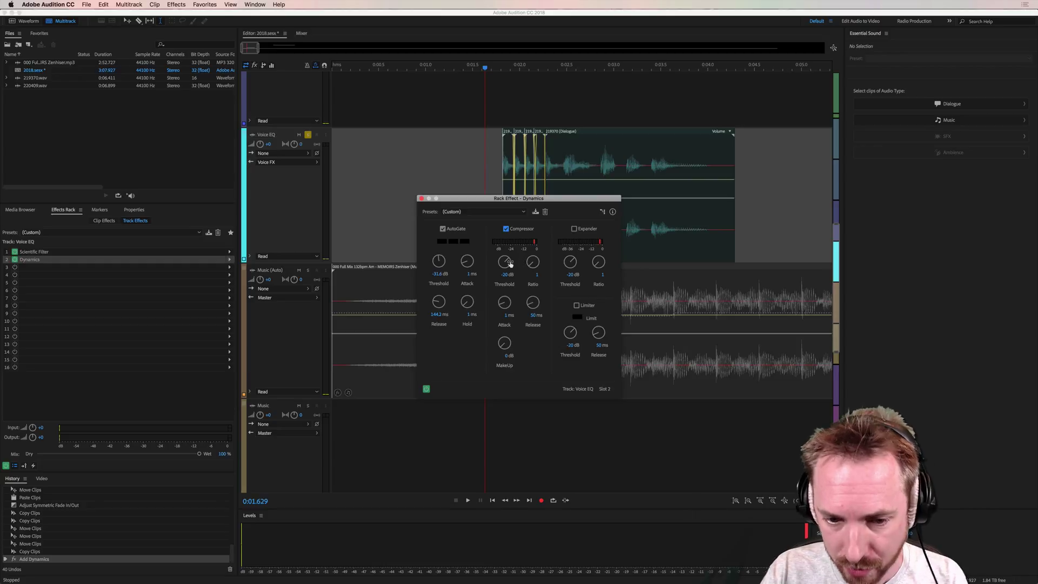
left_click_drag(505, 261, 508, 285)
key("space")
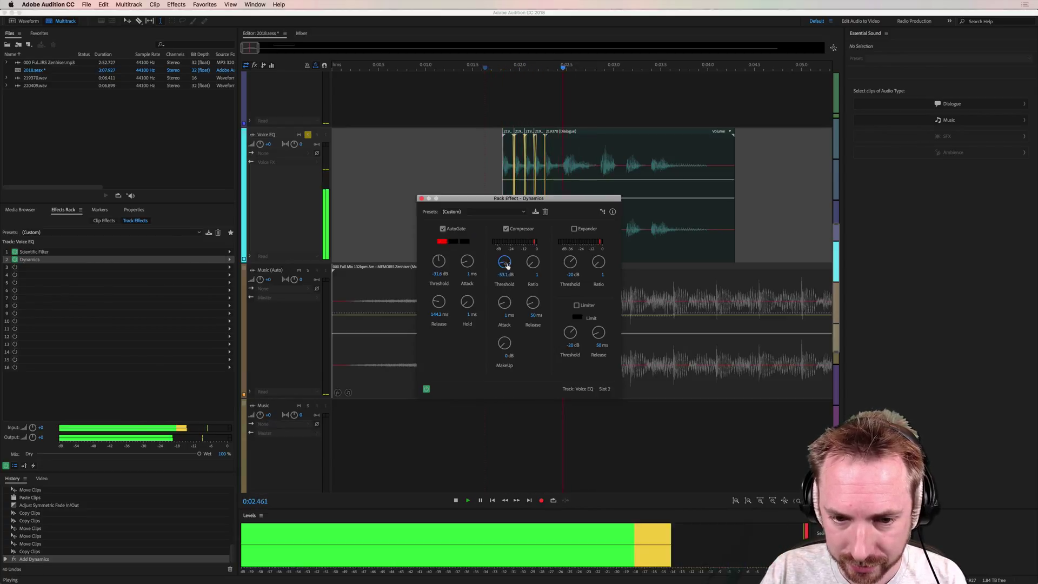
key("space")
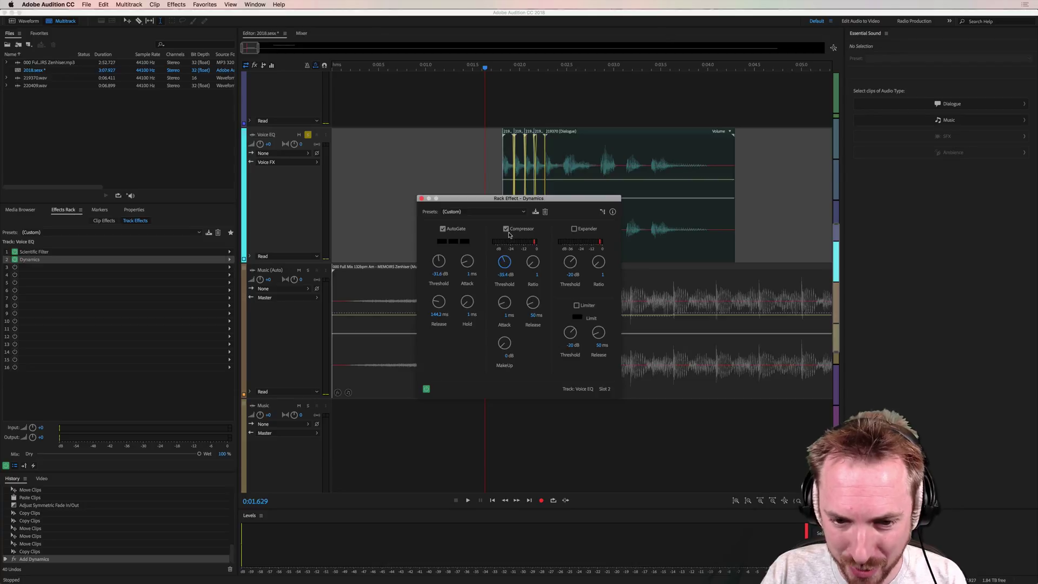
Step: Set compressor ratio 3 and threshold -30.1 dB, then select the voice clips' time range
left_click_drag(531, 262, 532, 261)
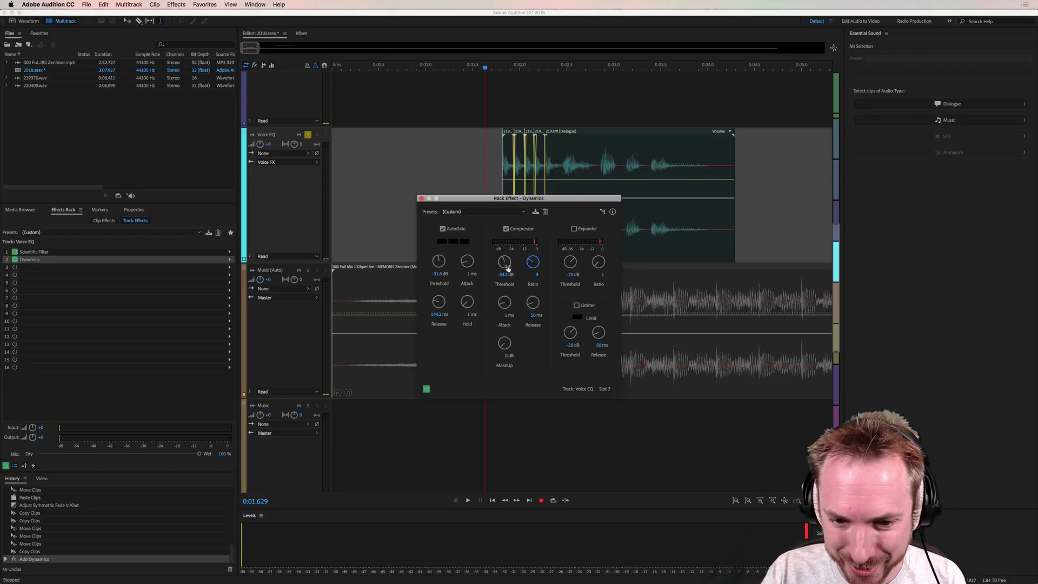
mouse_move(507, 262)
left_mouse_down()
mouse_move(531, 246)
mouse_move(504, 269)
left_mouse_up()
key("space")
key("space")
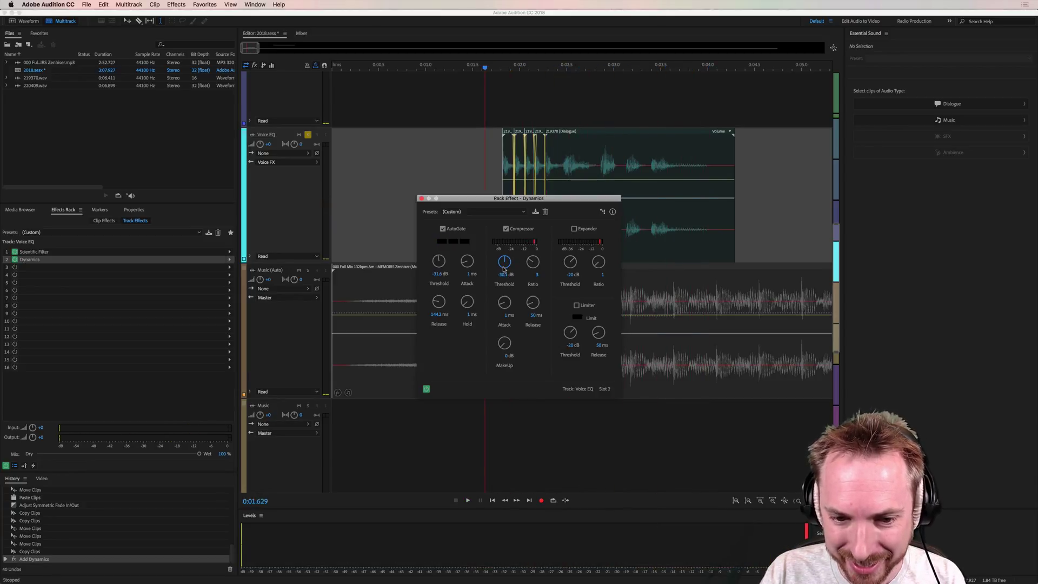
key("space")
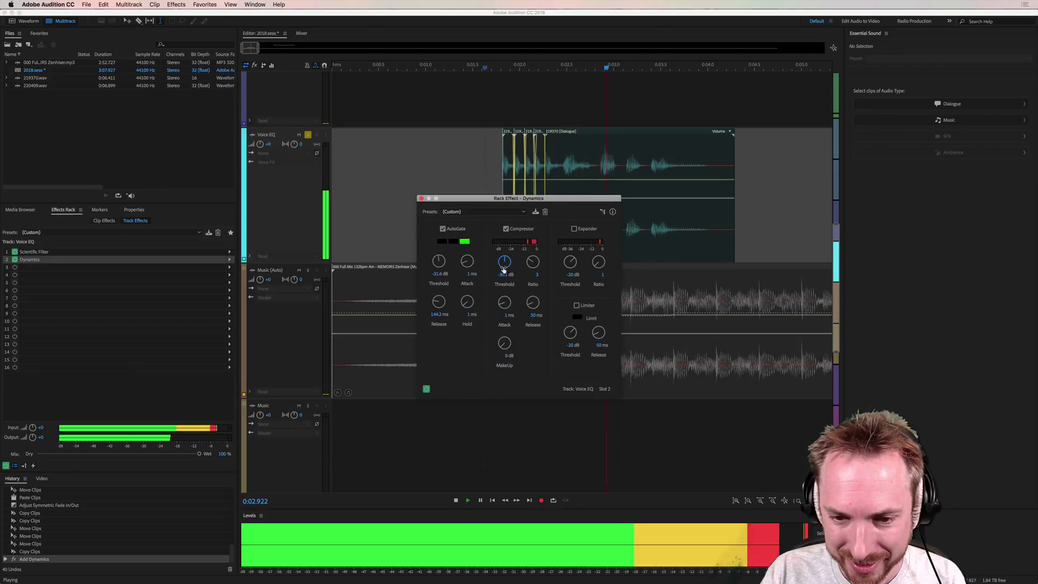
key("space")
left_click_drag(540, 198, 365, 200)
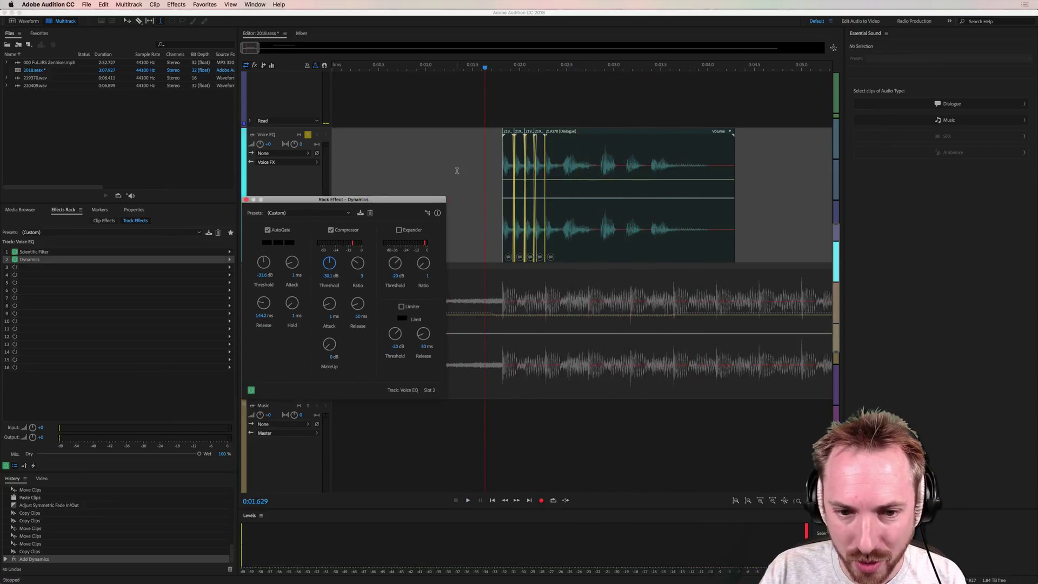
left_click_drag(725, 162, 500, 162)
Step: Bounce the selected voice clips only to a new Bounce_1 track
left_click(129, 4)
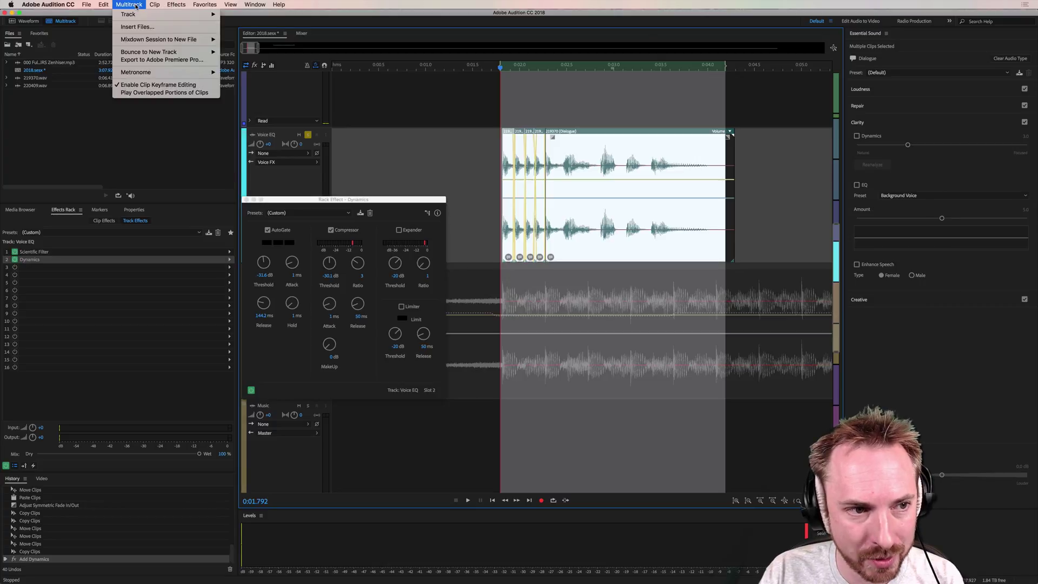
mouse_move(157, 52)
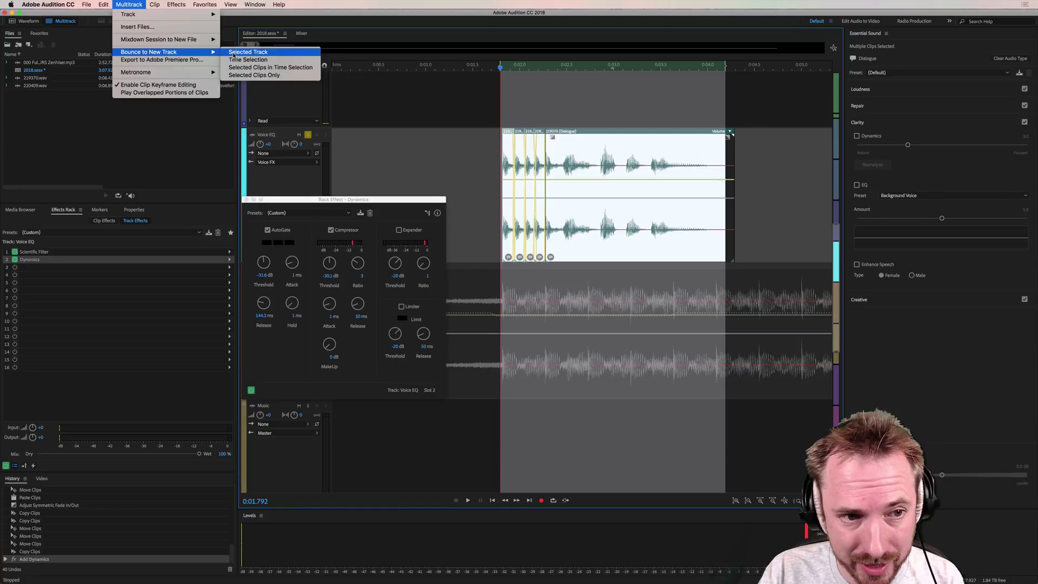
left_click(238, 75)
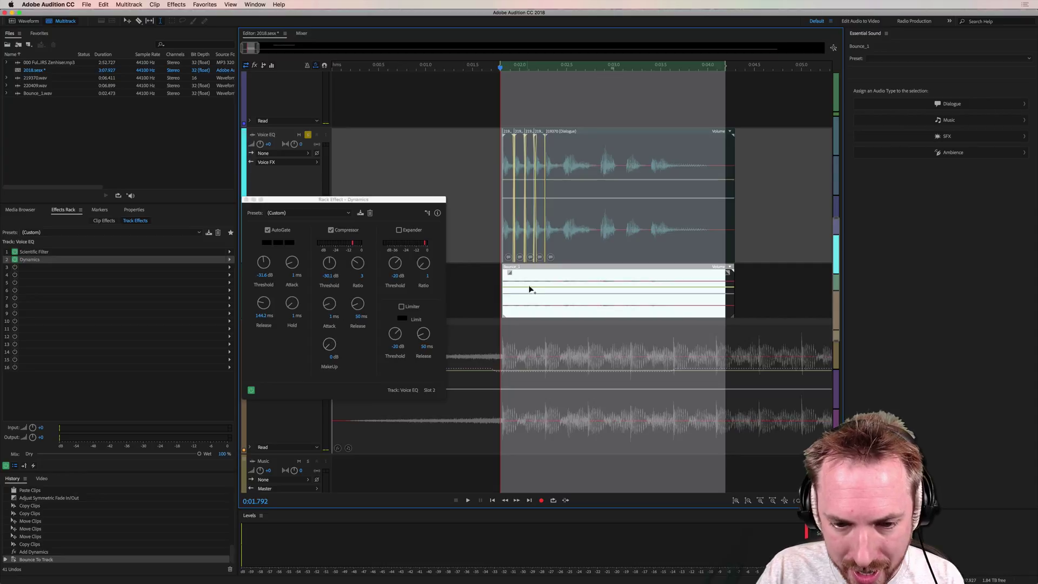
Step: Normalize the Bounce_1 audio to -0.1 dB via Favorites, then return to Multitrack
double_click(529, 289)
left_click(205, 4)
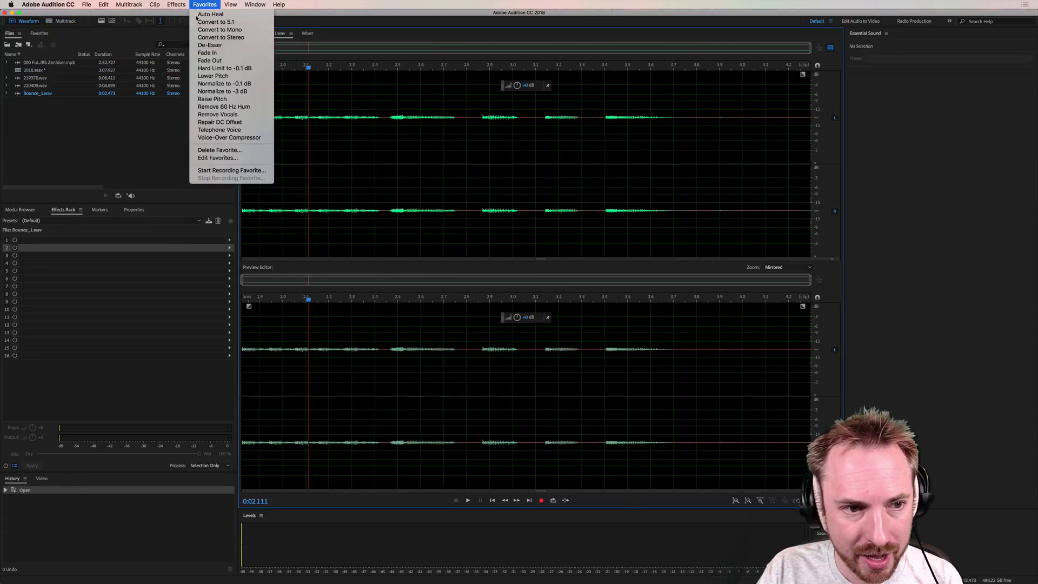
left_click(224, 83)
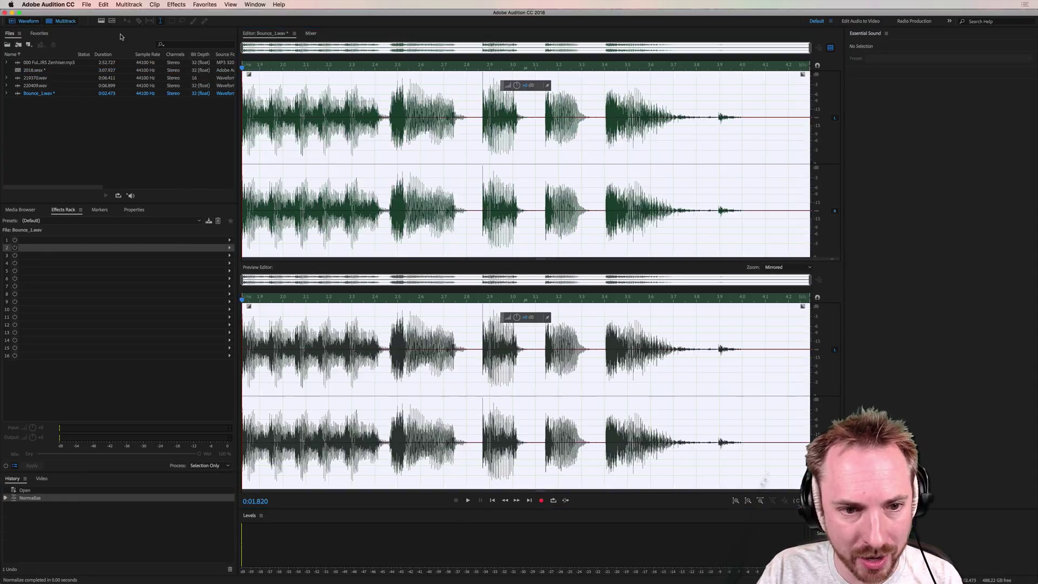
key("0")
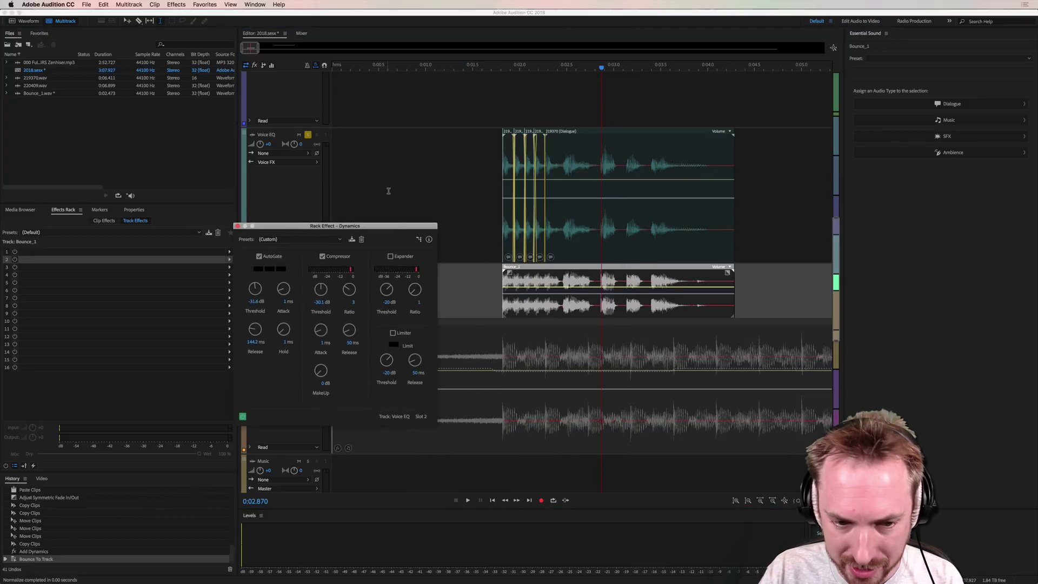
Step: Enable the Expander, open 219370.wav in the Waveform editor, and reach Effects > Amplitude and Compression
left_click_drag(398, 227, 571, 159)
left_click(563, 187)
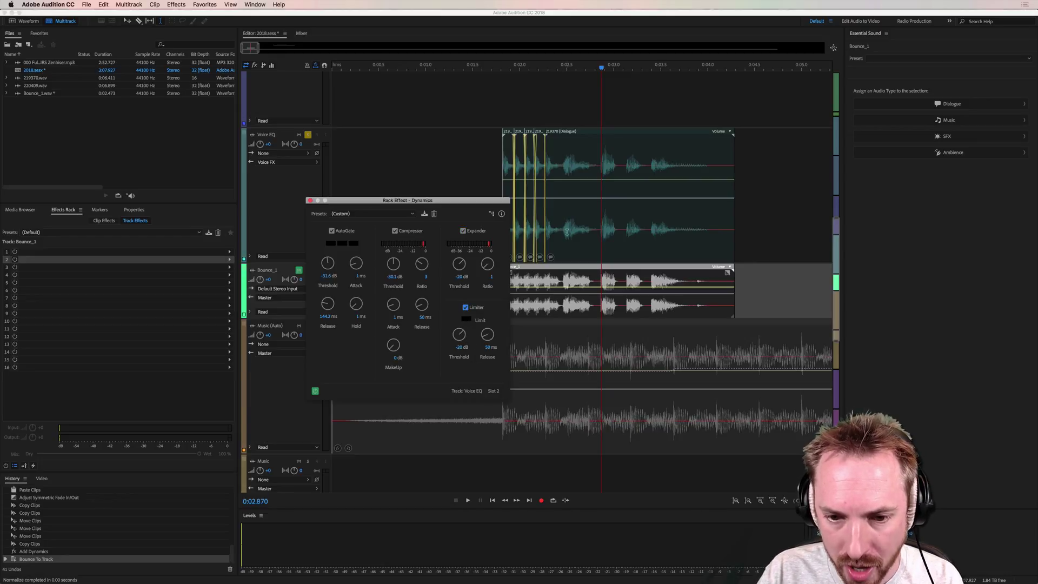
double_click(599, 217)
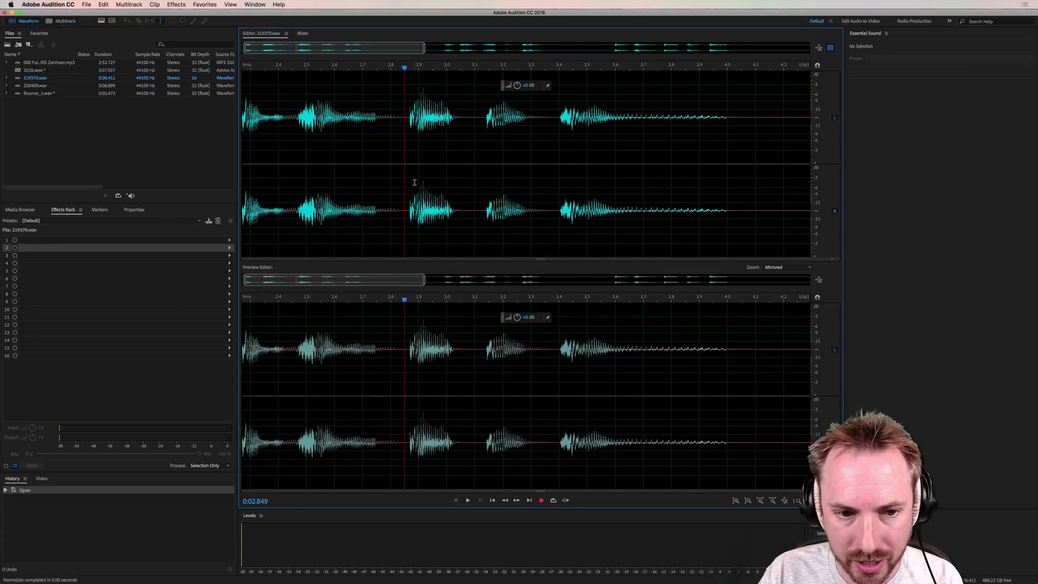
left_click(176, 4)
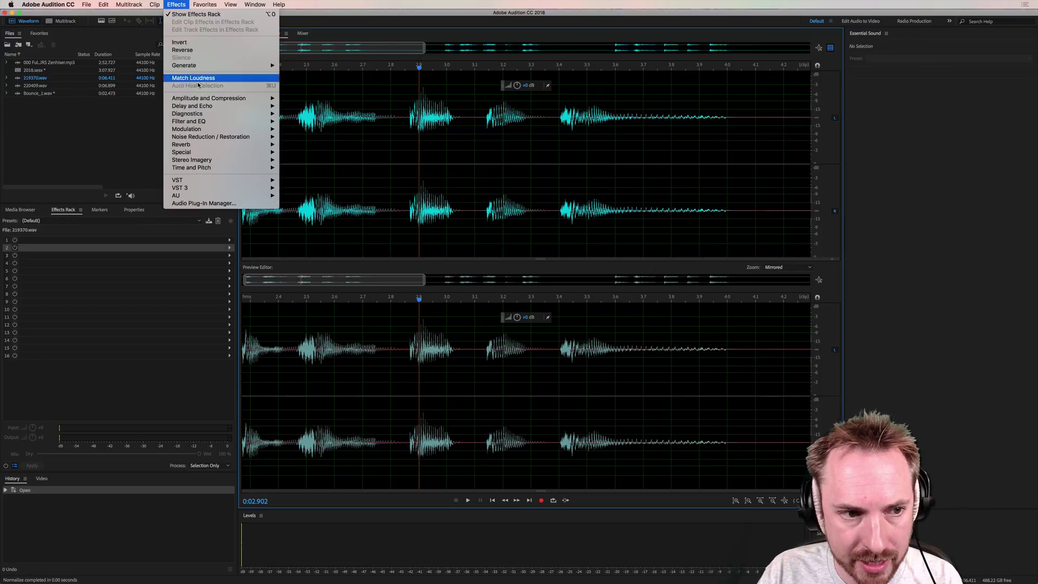
mouse_move(227, 99)
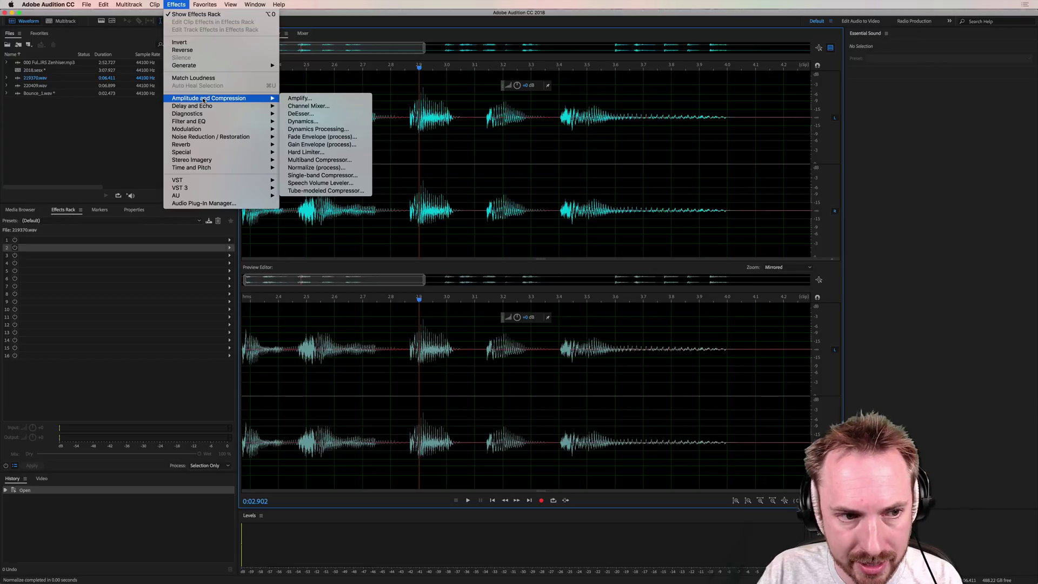
Step: Open Dynamics for 219370.wav and set compressor threshold -30.1 dB with 7.5 dB makeup gain
left_click(303, 121)
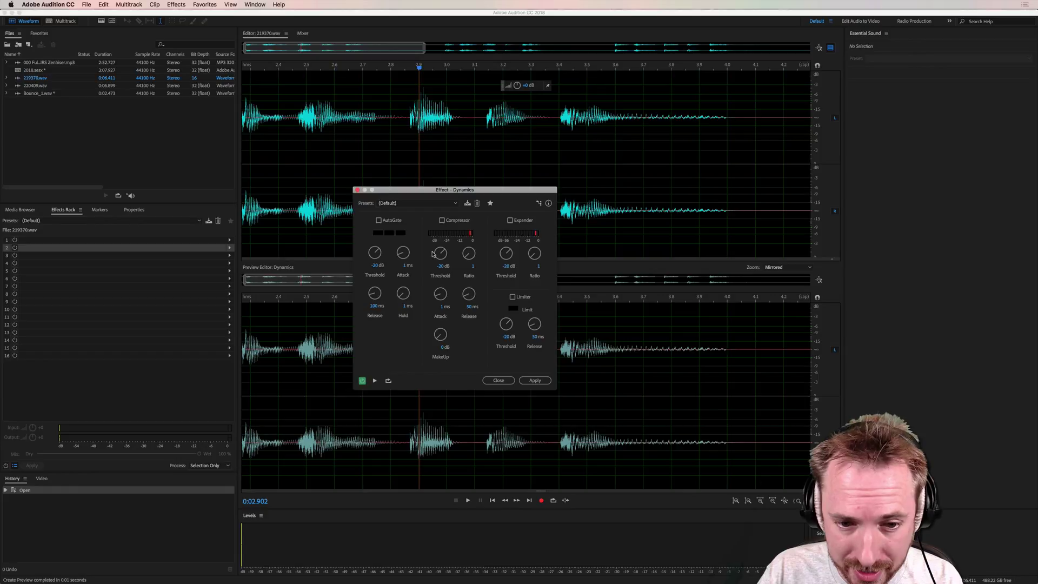
left_click_drag(468, 190, 626, 103)
left_click_drag(599, 167, 629, 161)
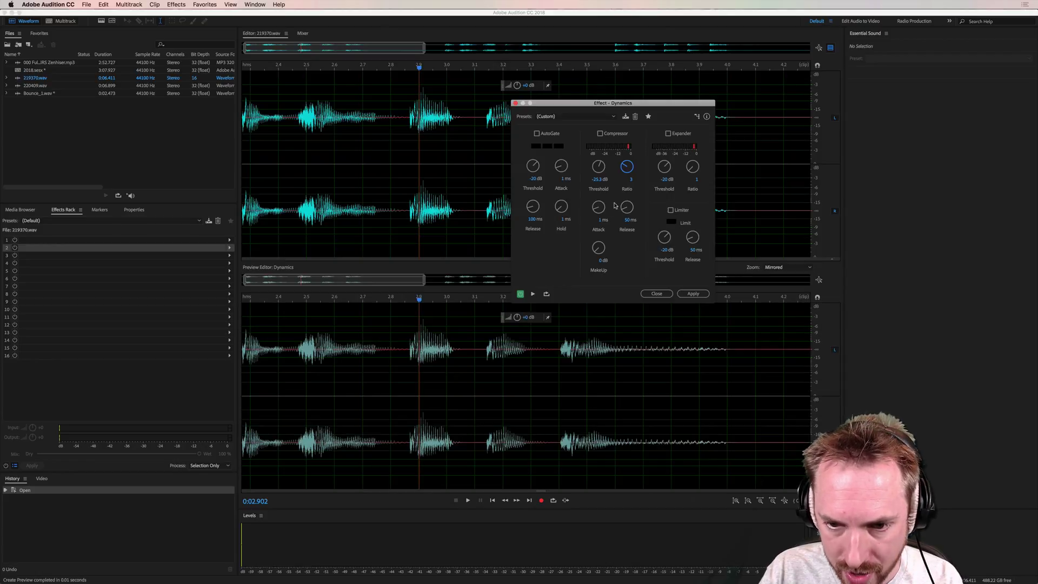
left_click_drag(603, 171, 604, 176)
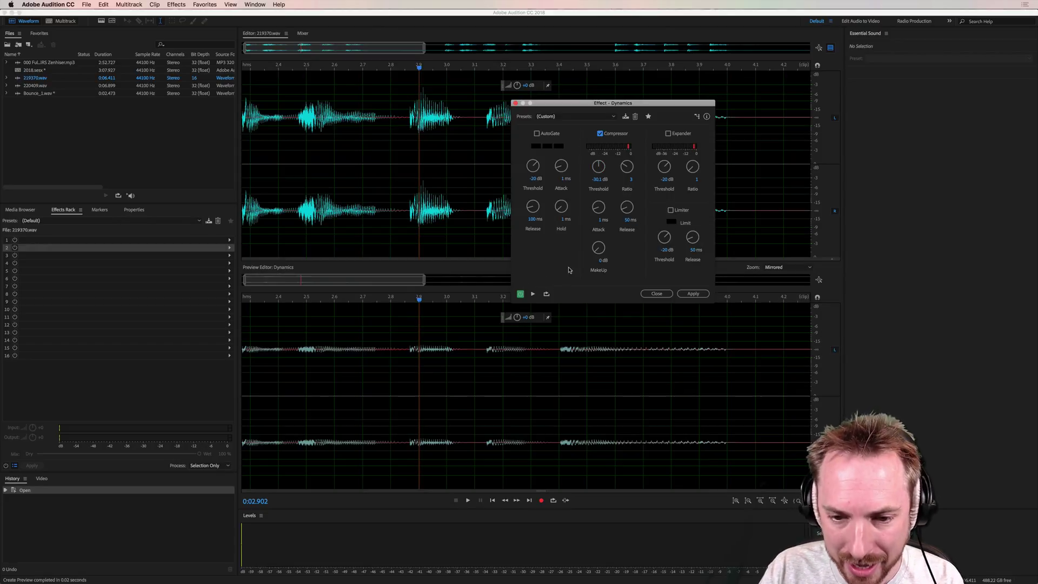
mouse_move(596, 250)
left_mouse_down()
mouse_move(595, 229)
mouse_move(598, 239)
left_mouse_up()
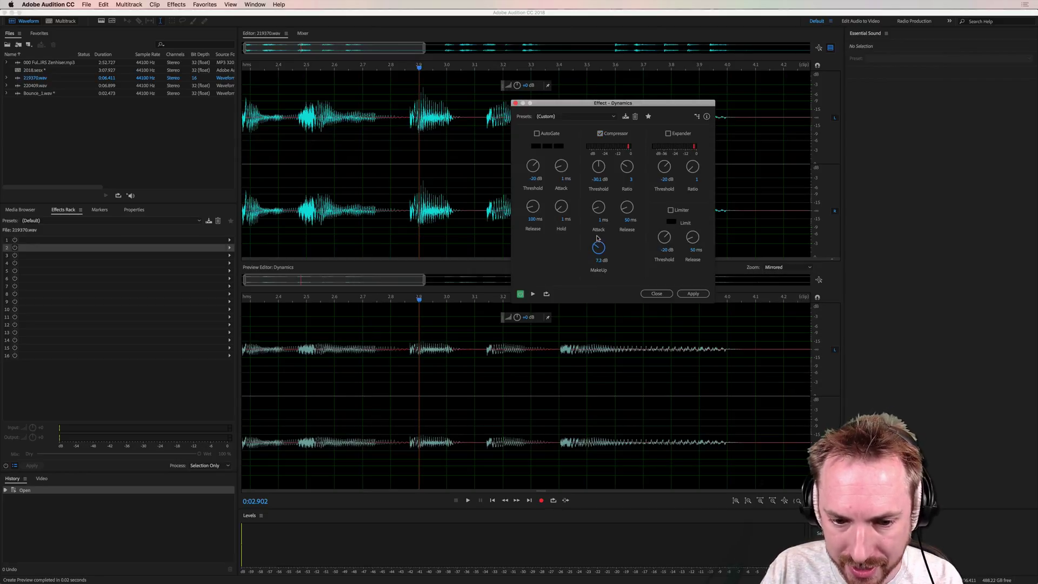
Step: Turn on the Dynamics limiter and raise its threshold to about -6.3 dB
left_click(603, 134)
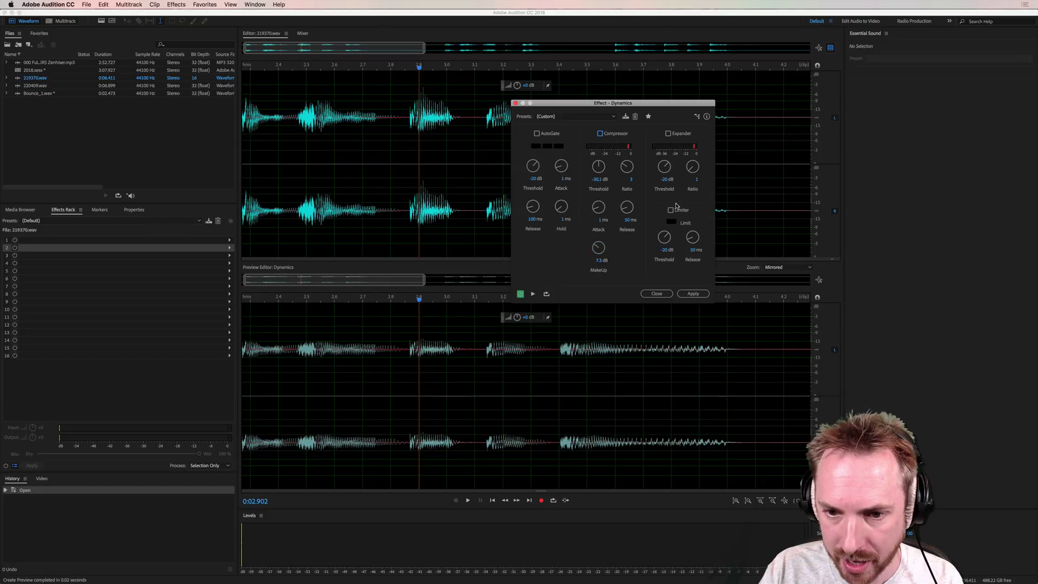
left_click(671, 210)
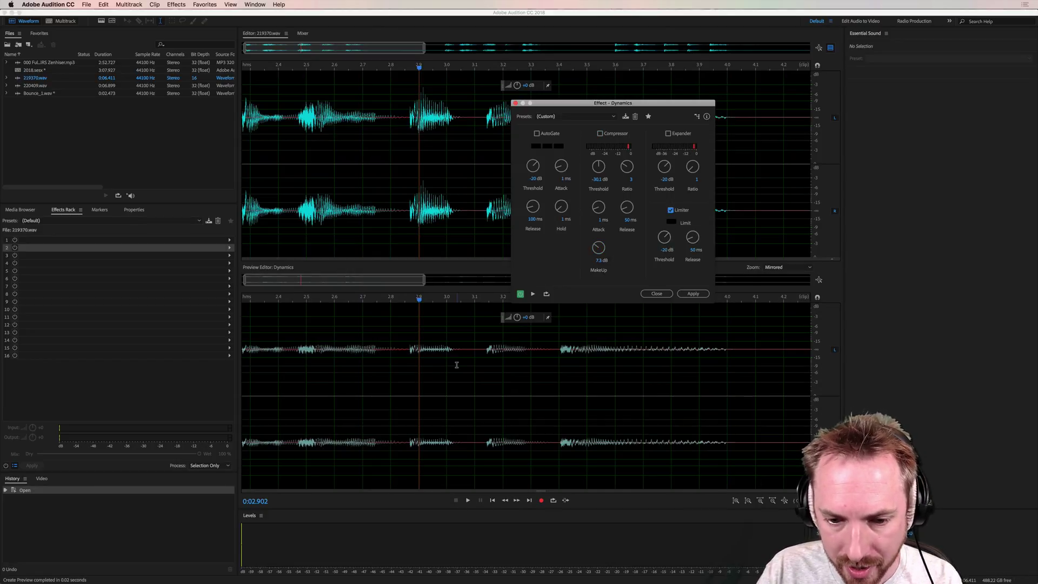
scroll(438, 354, "left", 2)
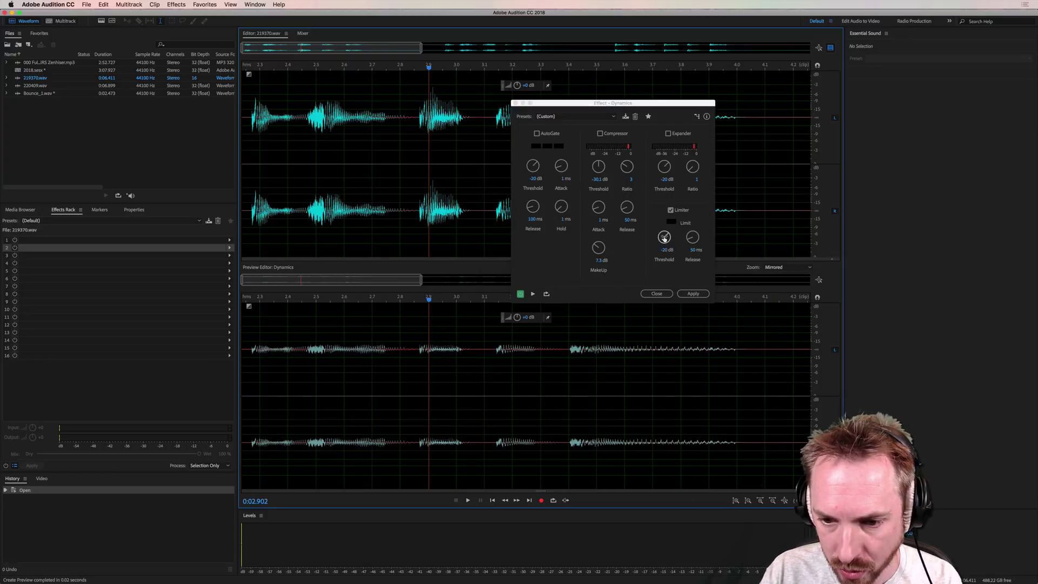
left_click_drag(667, 240, 671, 226)
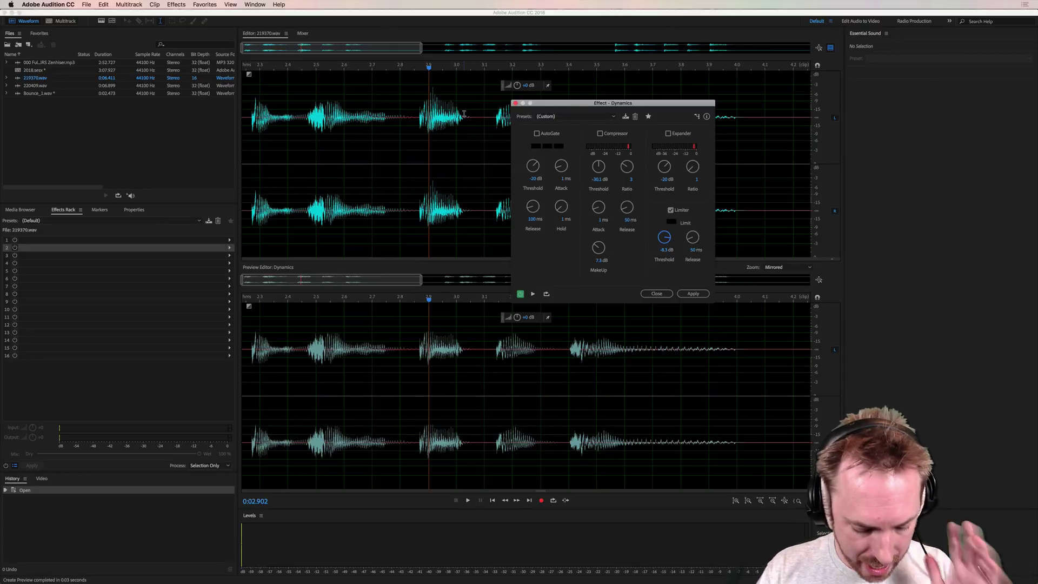
Step: Switch to the 2018.sesx session, close the Rack Effect – Dynamics window, and rezoom the timeline
left_click(62, 21)
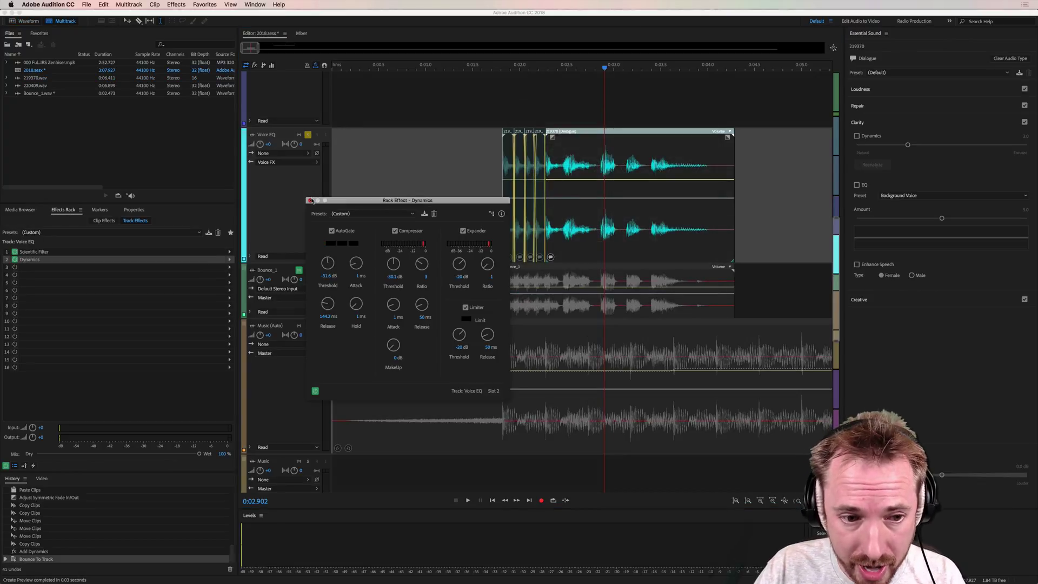
left_click(310, 201)
scroll(425, 68, "down", 5)
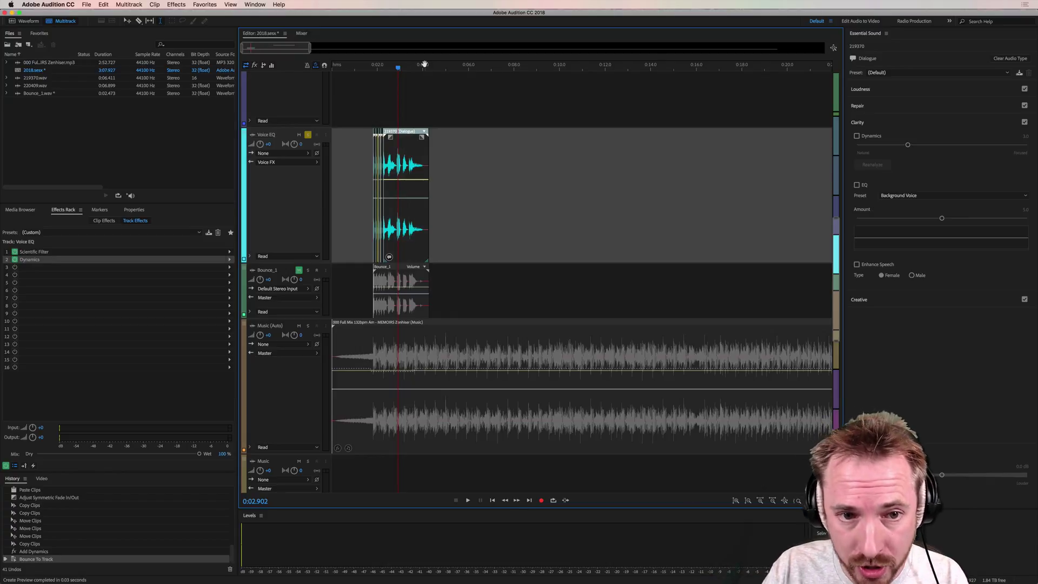
scroll(424, 66, "down", 3)
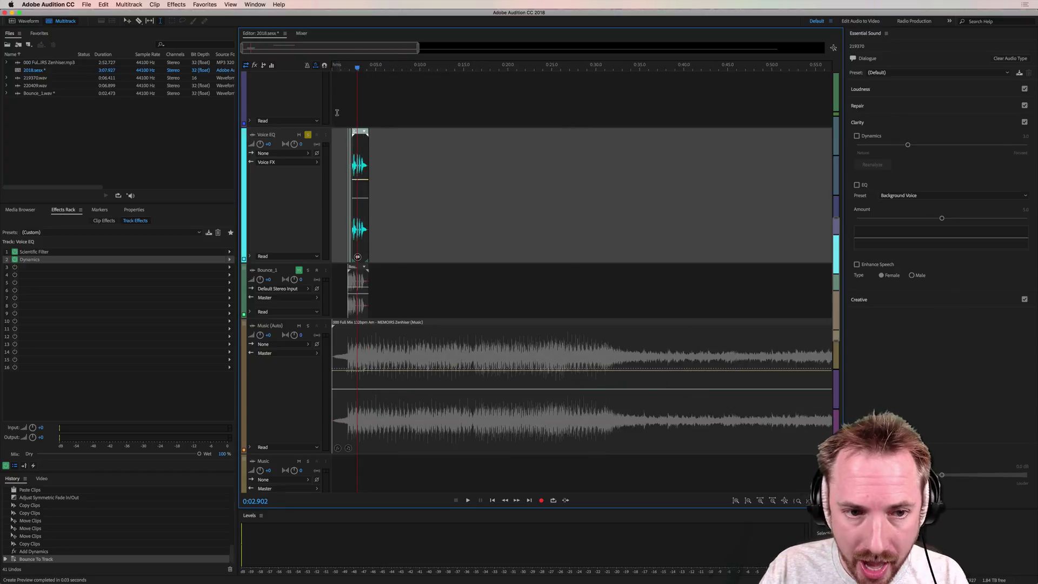
scroll(348, 70, "up", 4)
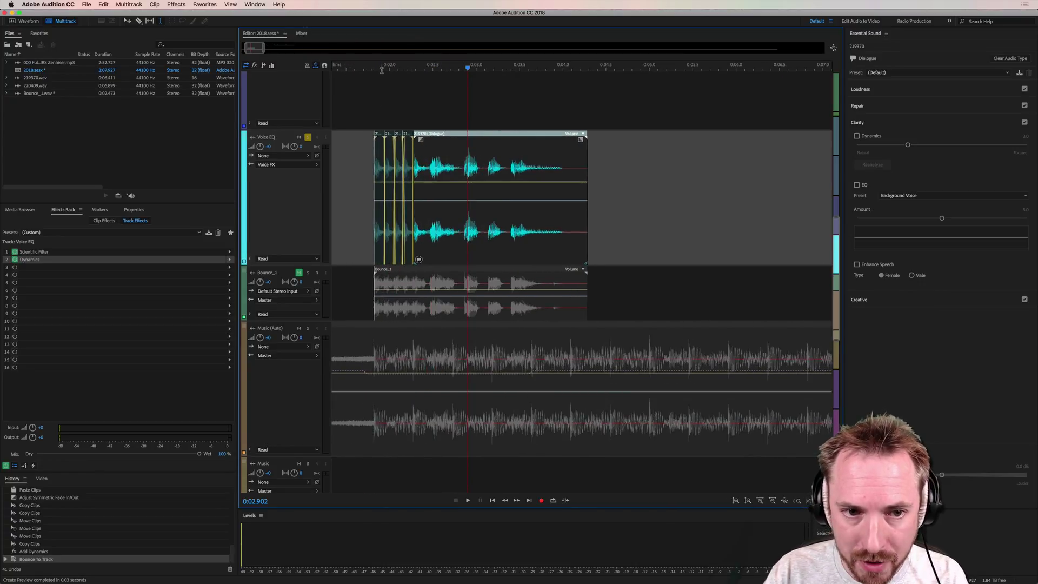
Step: Slide the short dialogue clips right along the Voice EQ track over the long 219370 clip
scroll(381, 79, "up", 4)
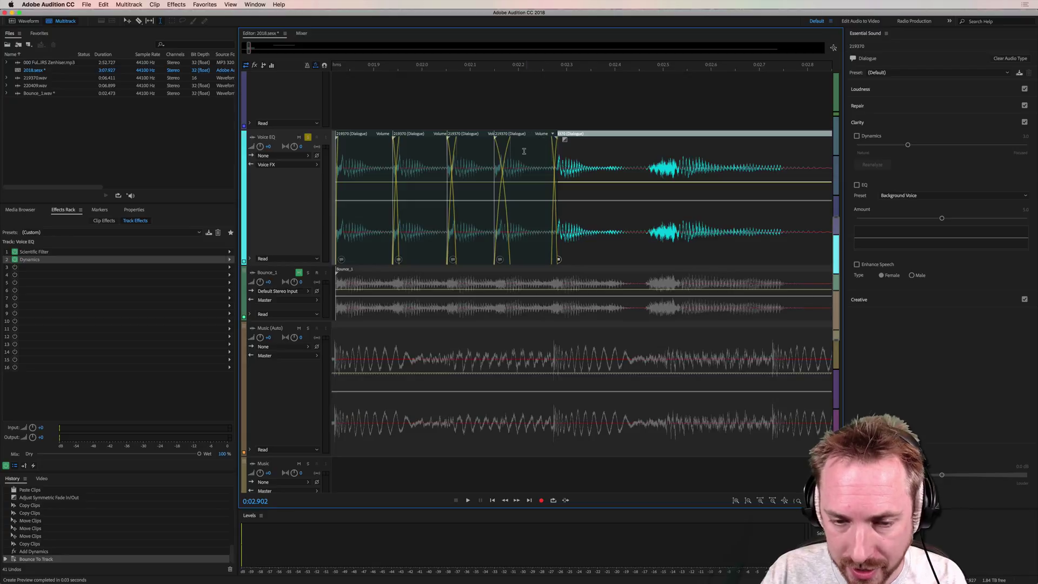
left_click_drag(523, 152, 622, 162)
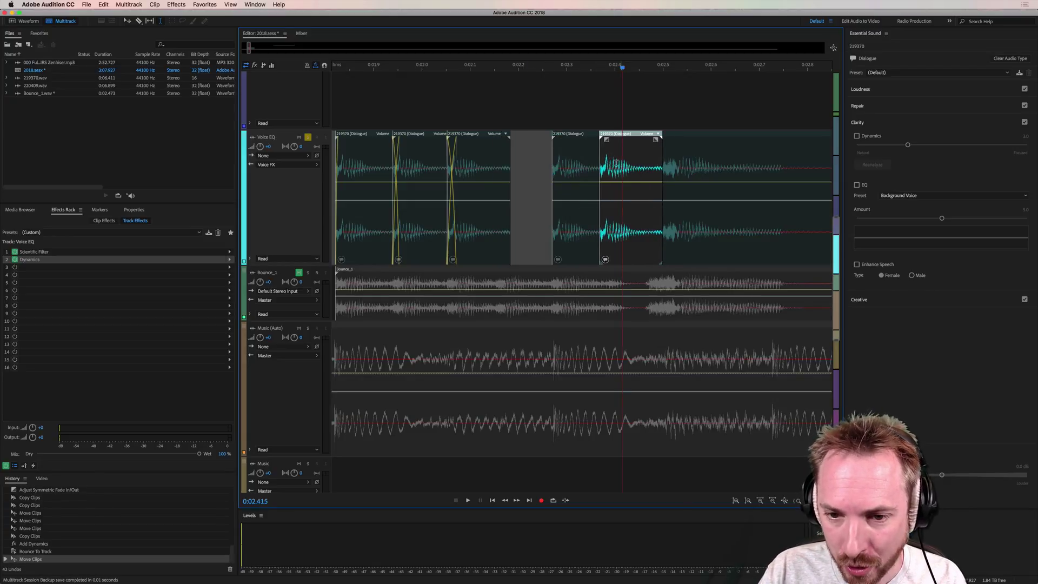
left_click(589, 157)
left_click_drag(639, 166, 750, 164)
scroll(703, 164, "right", 3)
left_click_drag(428, 171, 564, 171)
left_click(611, 165)
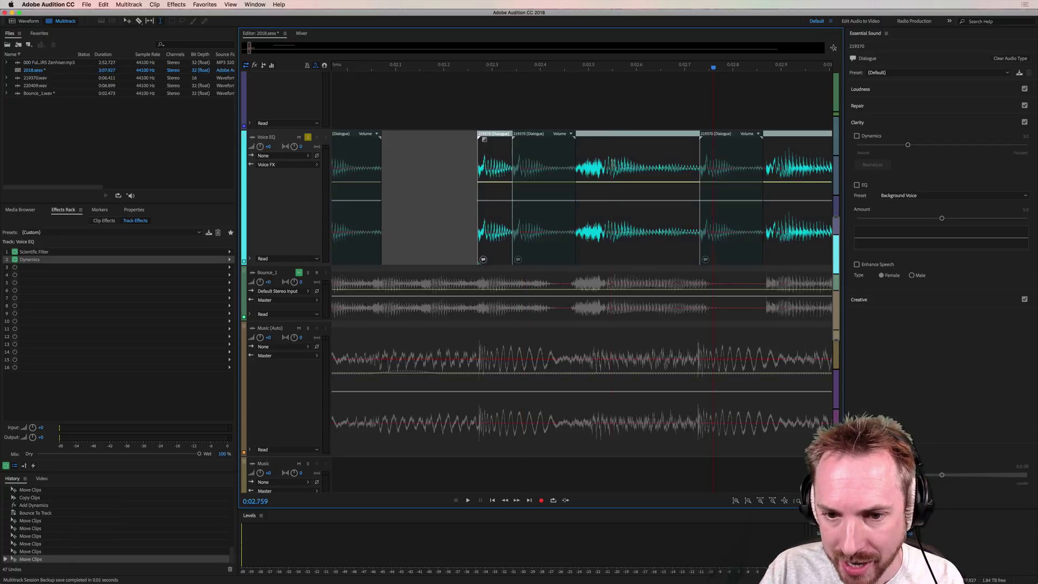
Step: Reposition the remaining short dialogue clips, nudging them into overlapping positions
scroll(656, 169, "right", 2)
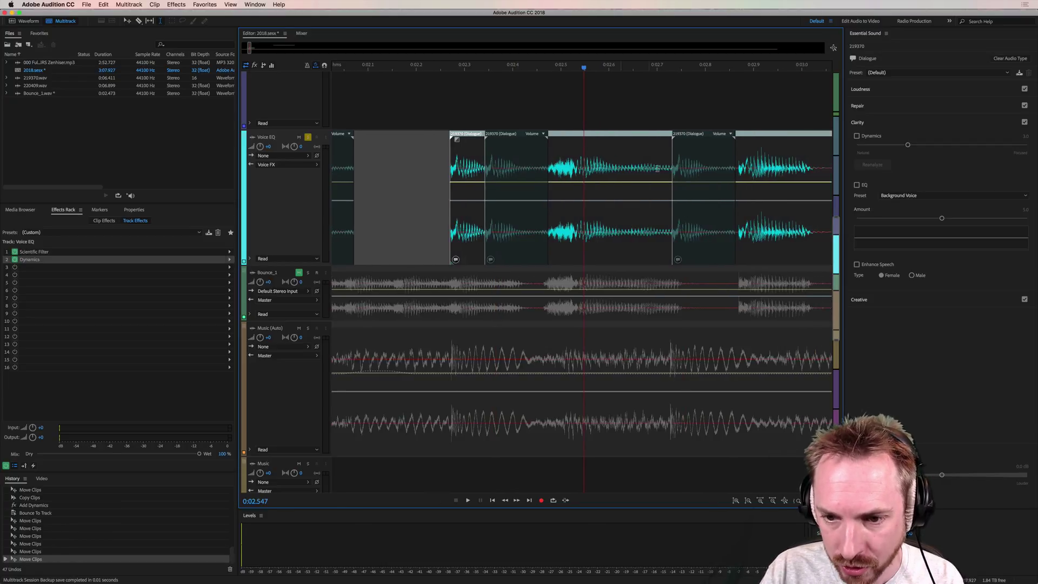
left_click_drag(529, 222, 595, 221)
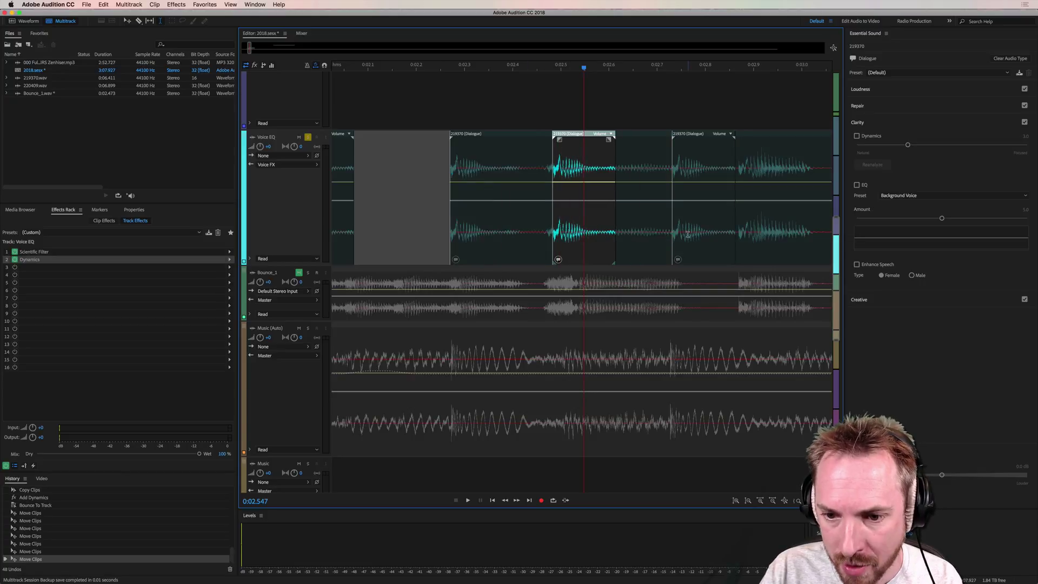
left_click_drag(697, 222, 741, 222)
left_click(627, 222)
left_click_drag(622, 227, 553, 227)
left_click_drag(730, 224, 717, 224)
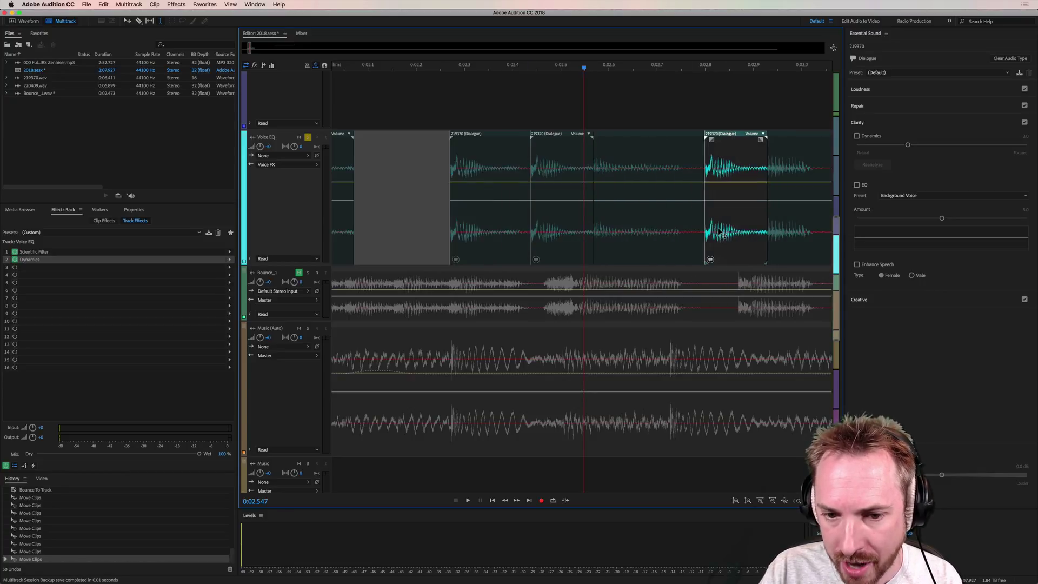
left_click_drag(550, 218, 529, 218)
Step: Lengthen the fade-in and fade-out on one short dialogue clip
left_click_drag(514, 139, 558, 139)
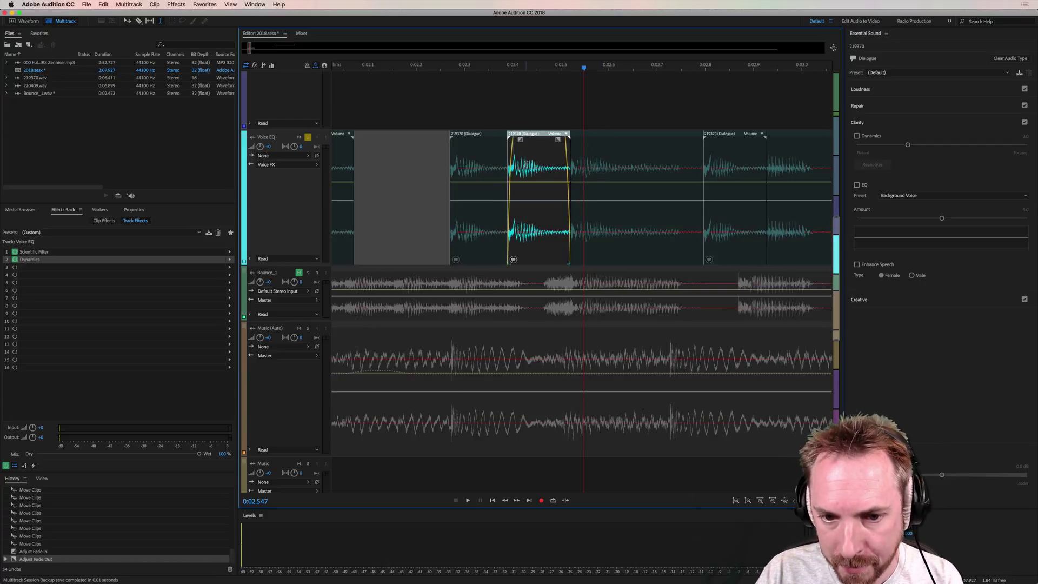
left_click_drag(526, 164, 543, 163)
left_click(548, 159)
left_click(728, 164)
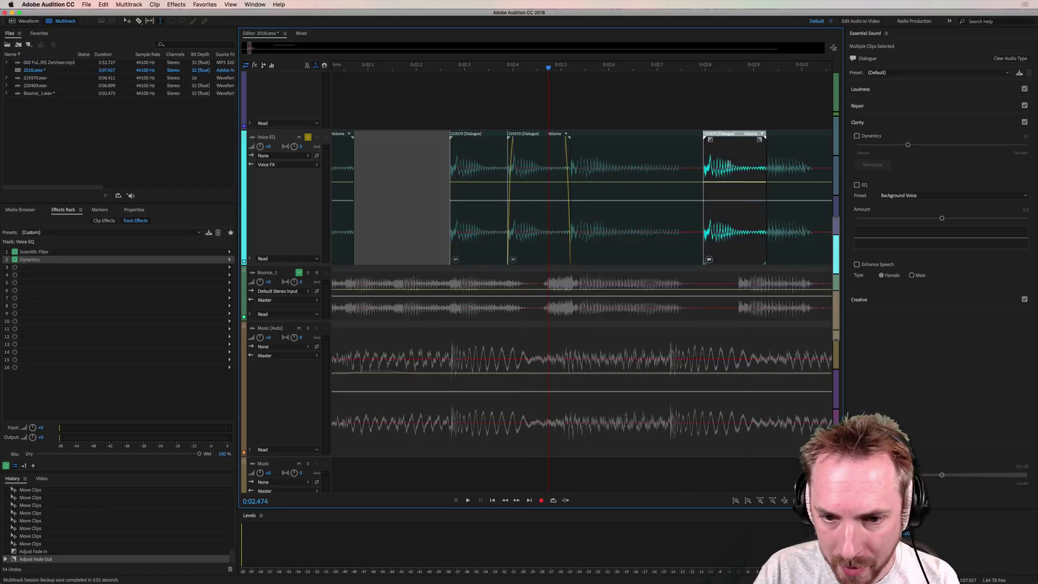
left_click(514, 162)
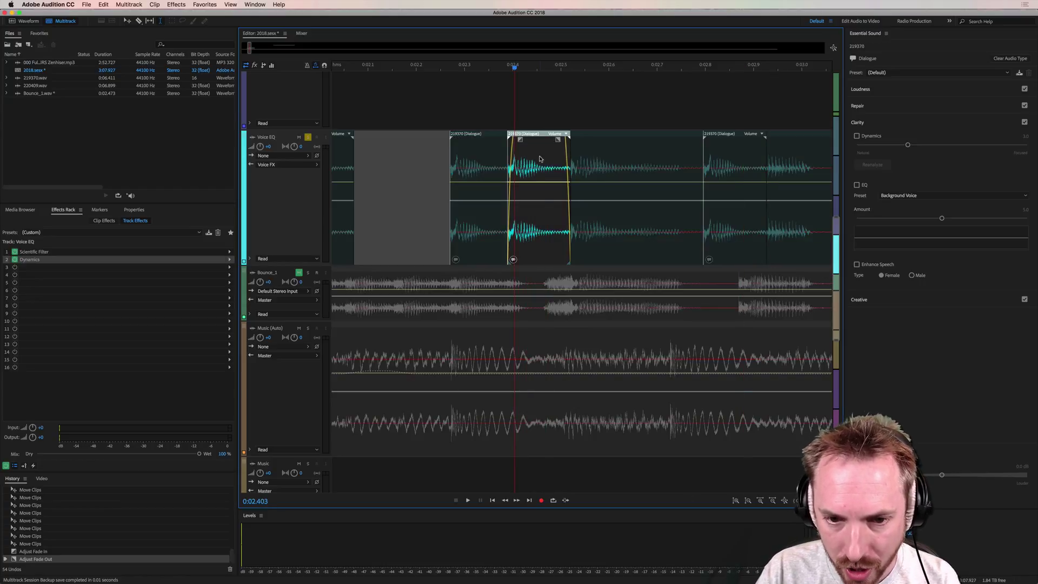
Step: Send the short dialogue clip to the back behind the overlapping clips
right_click(539, 158)
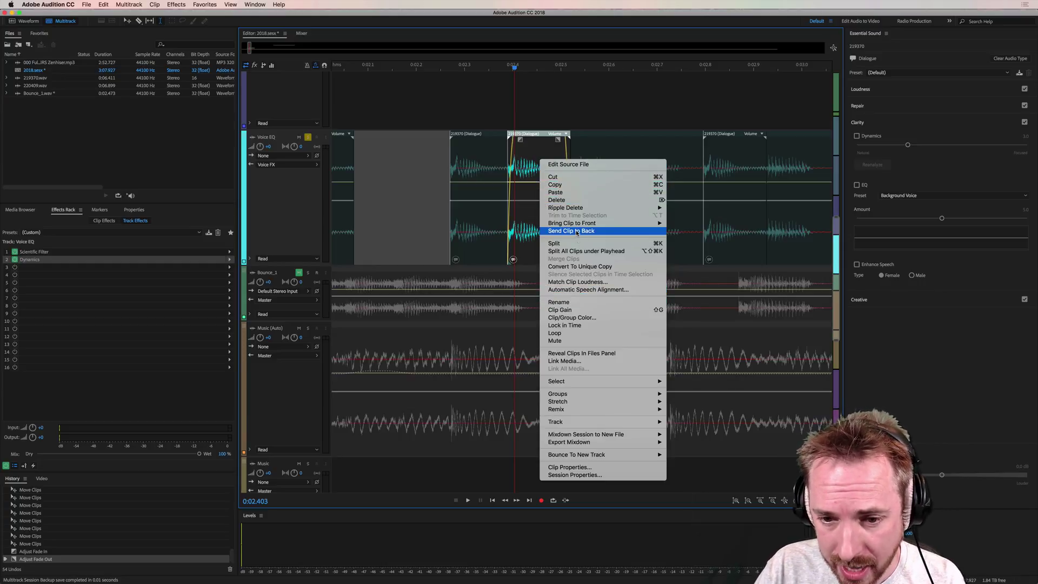
mouse_move(574, 226)
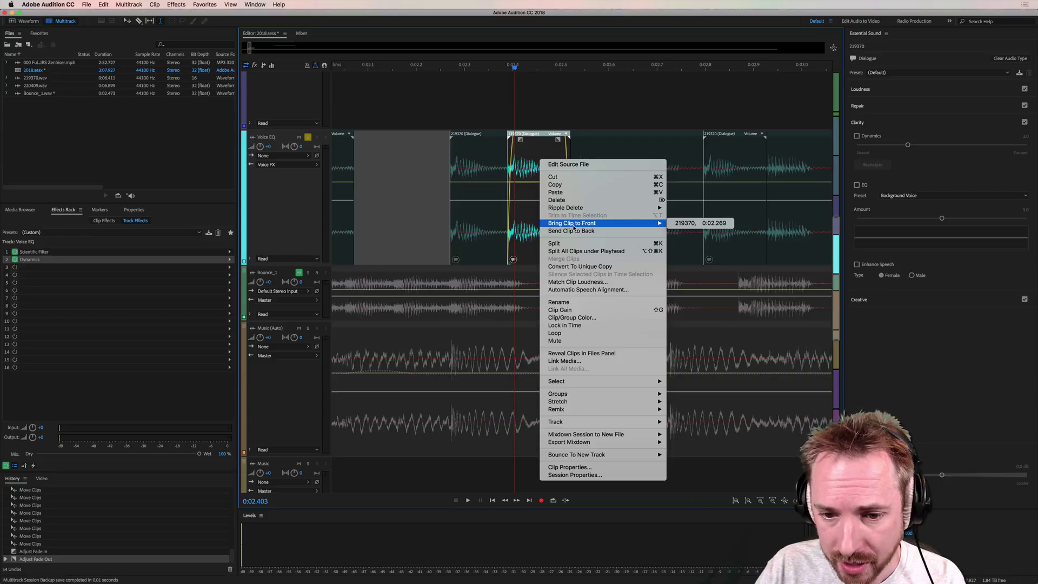
left_click(574, 232)
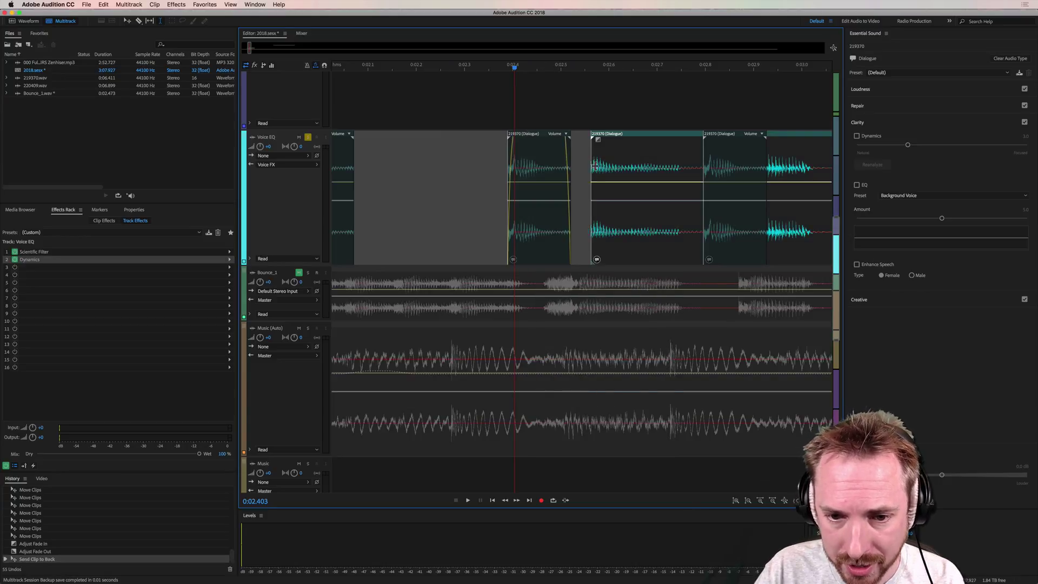
Step: Extend the long 219370 clip's start earlier and bring it to the front
left_click_drag(451, 163, 411, 160)
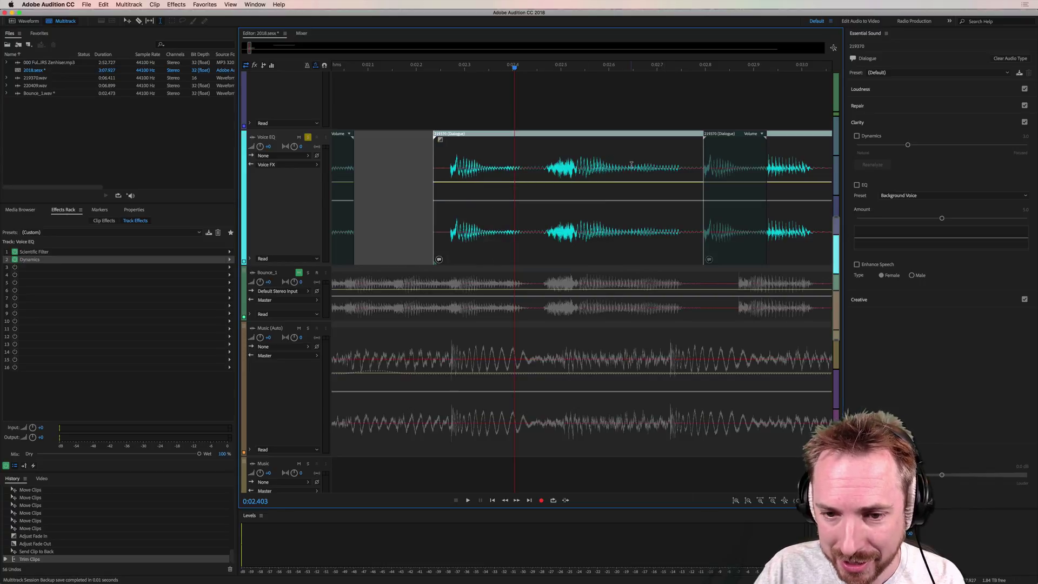
right_click(631, 165)
mouse_move(663, 232)
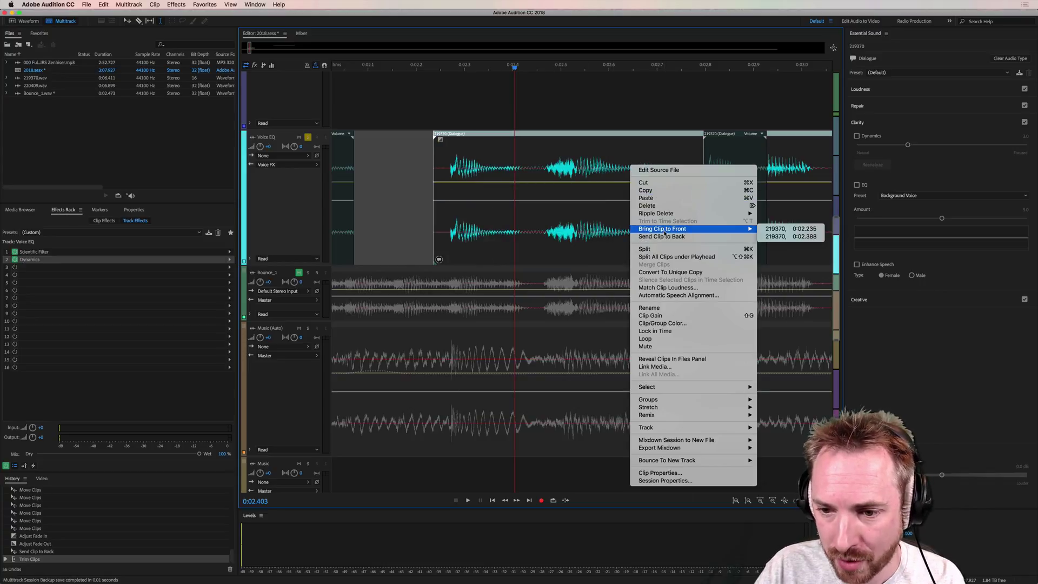
left_click(773, 233)
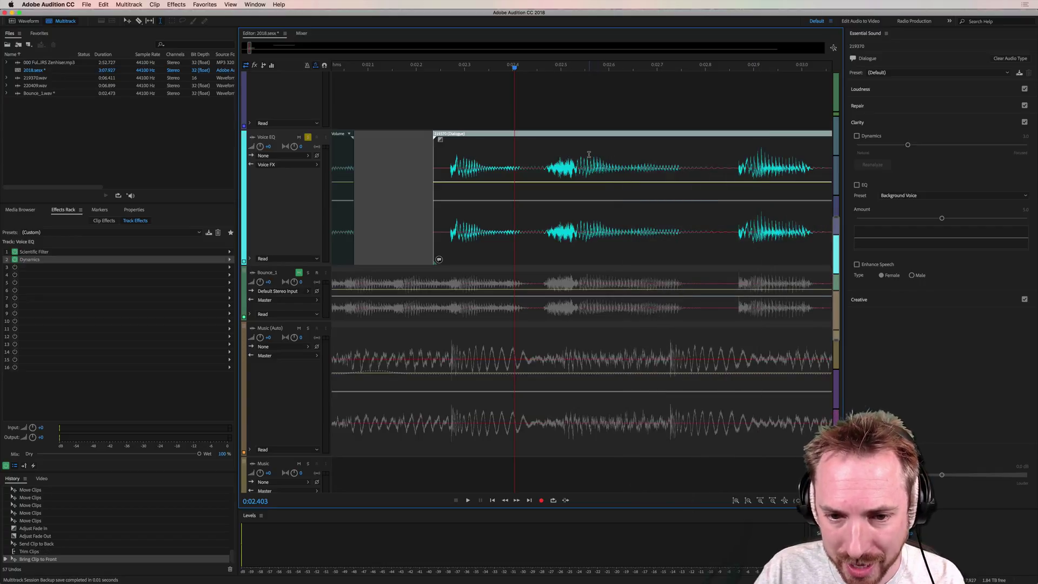
right_click(524, 157)
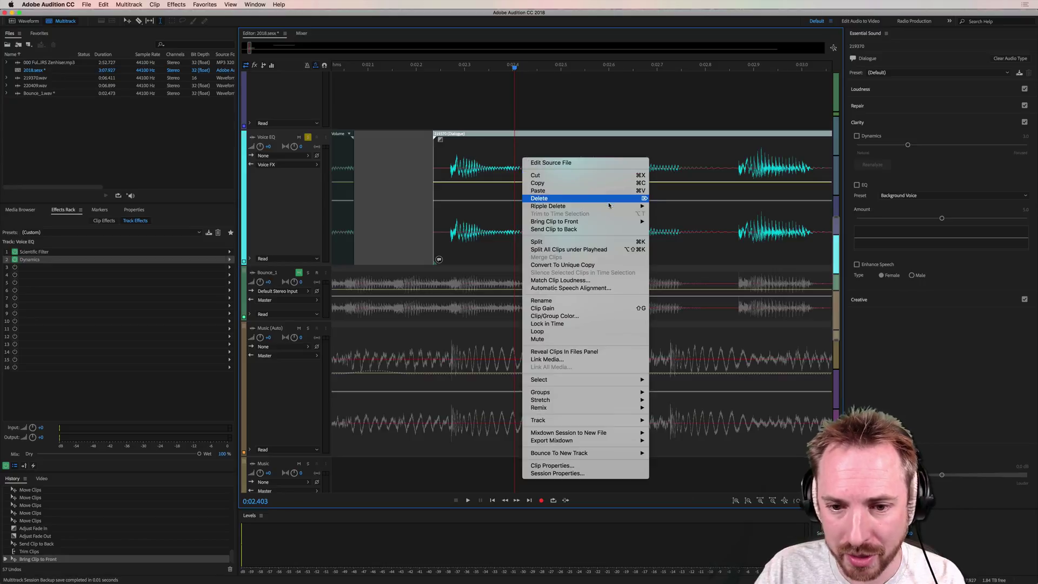
mouse_move(610, 206)
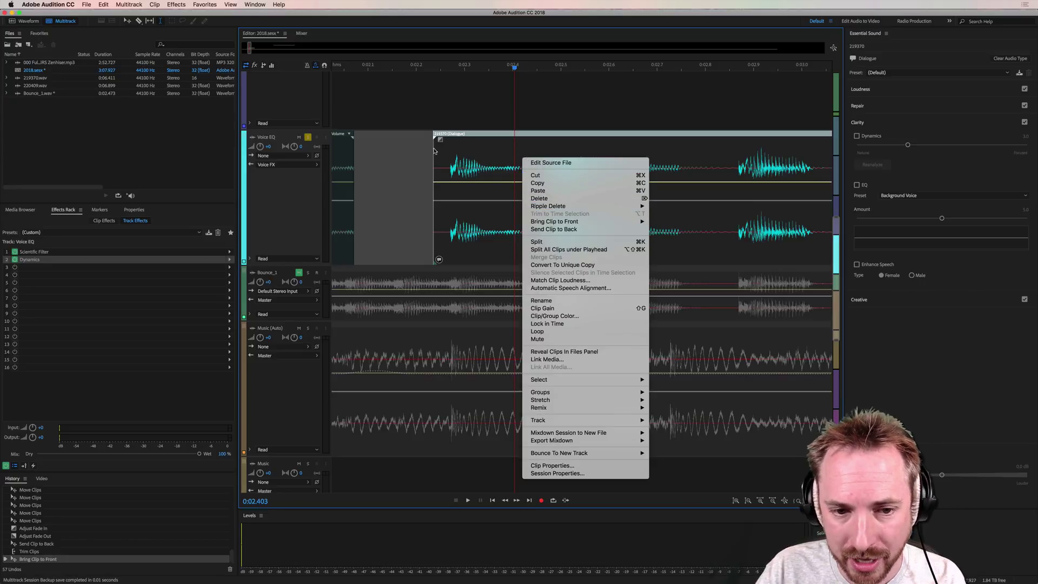
left_click(506, 6)
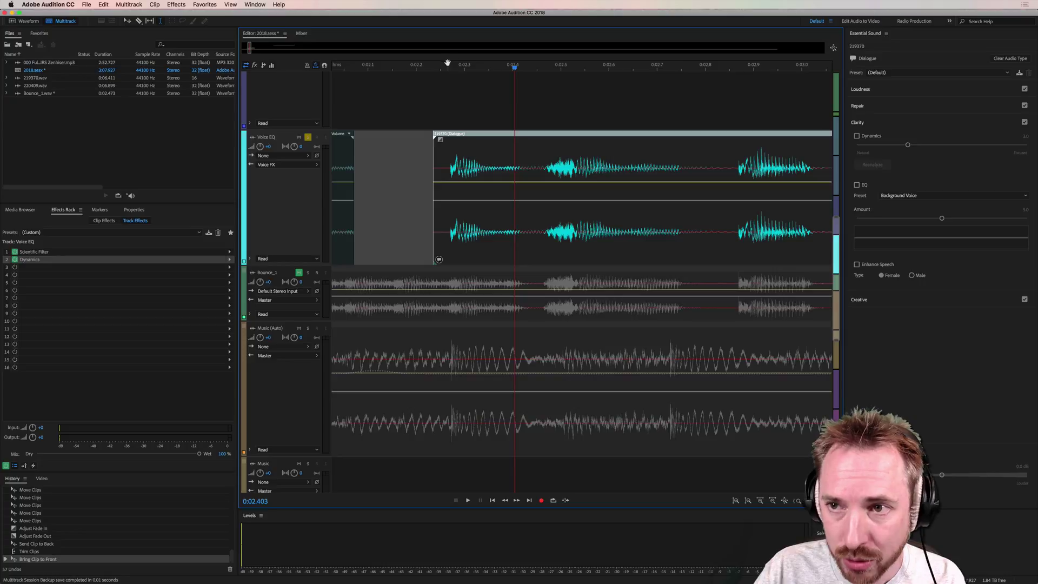
scroll(449, 64, "down", 5)
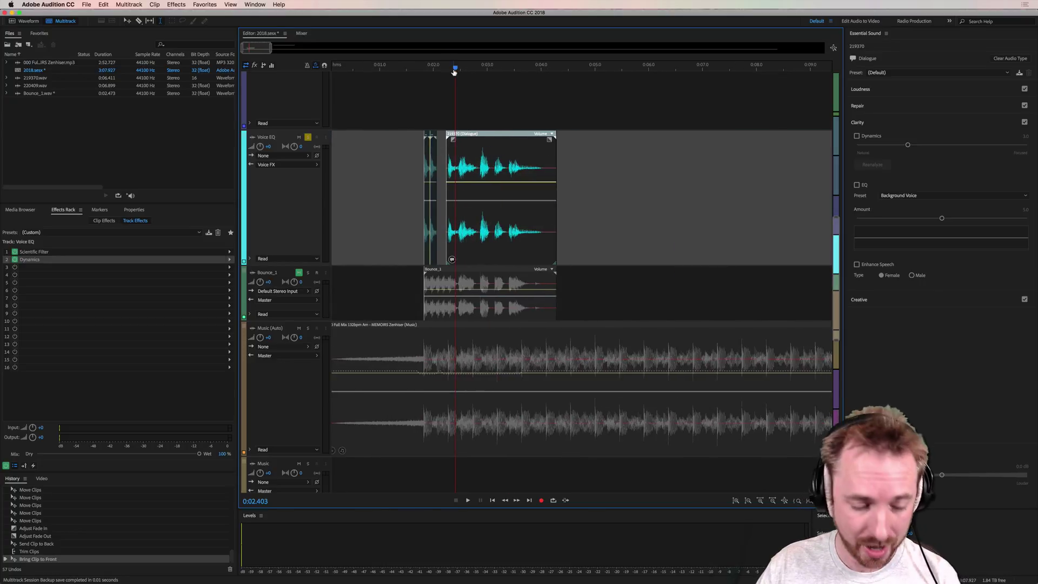